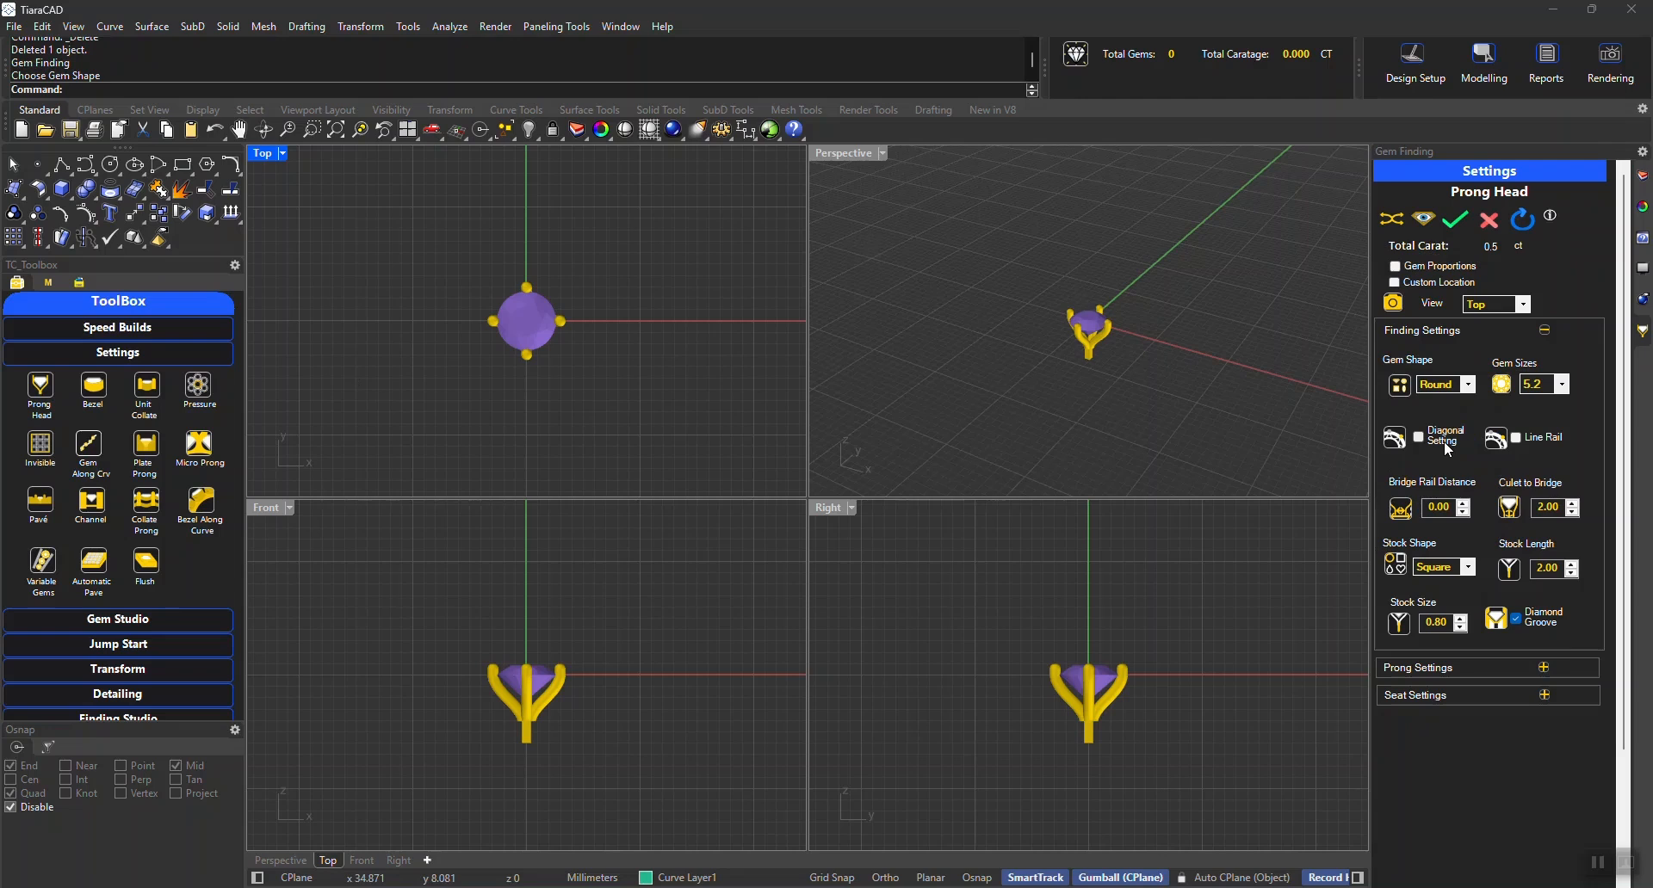
Enable the diagonal setting for the prong head and set the gem size to 6.5
{"action": "left_click", "coordinate": [1444, 441]}
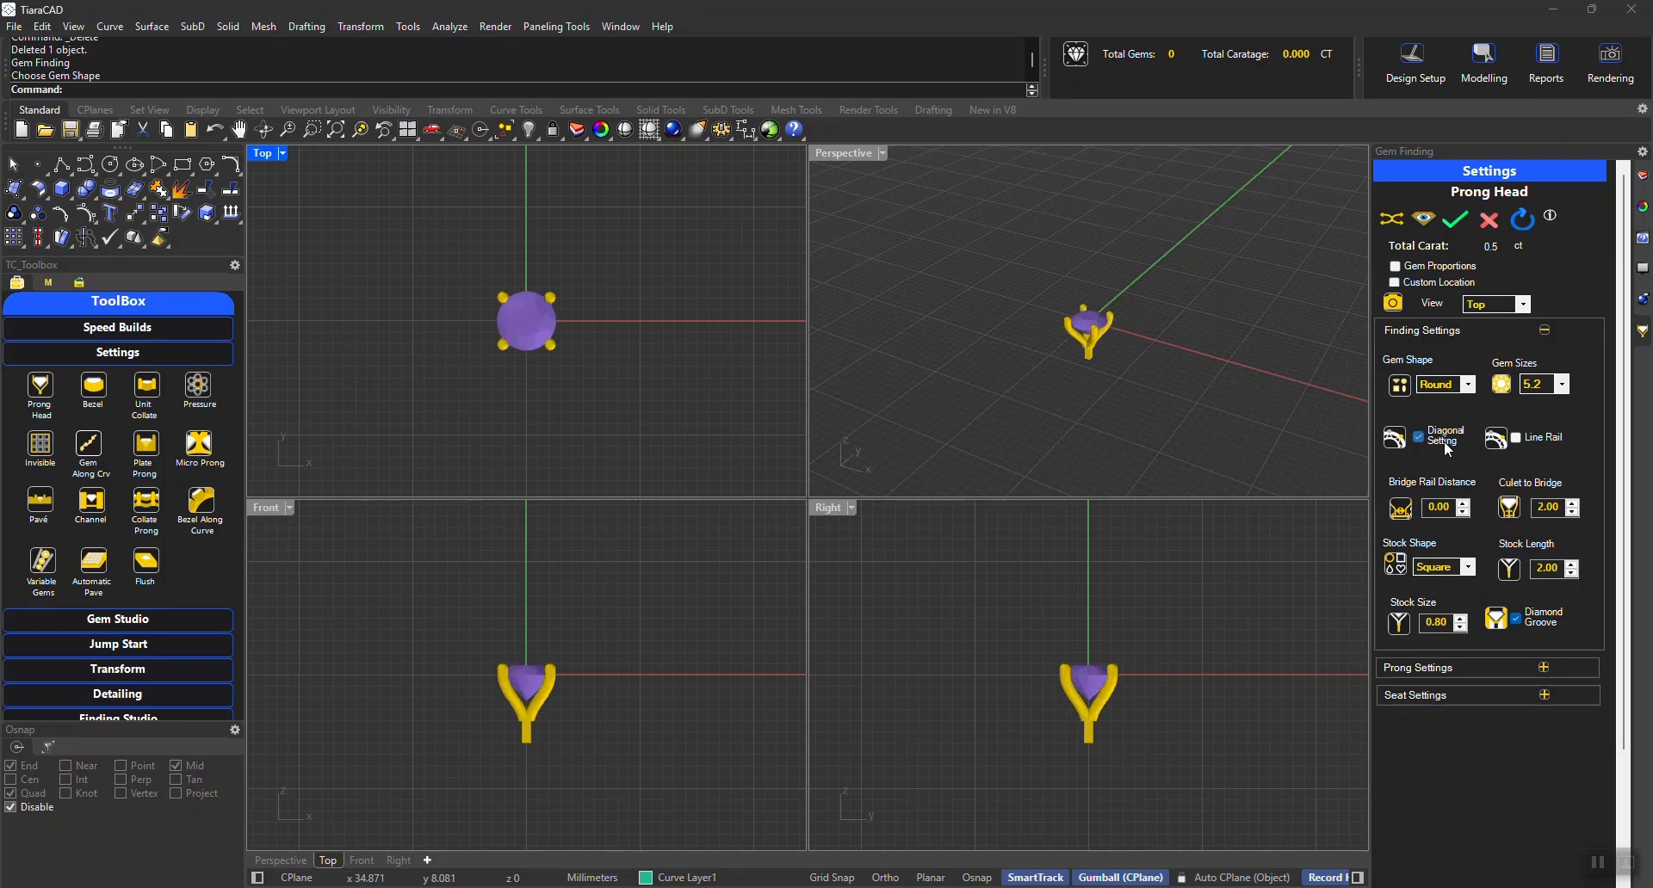
{"action": "left_click", "coordinate": [1543, 384]}
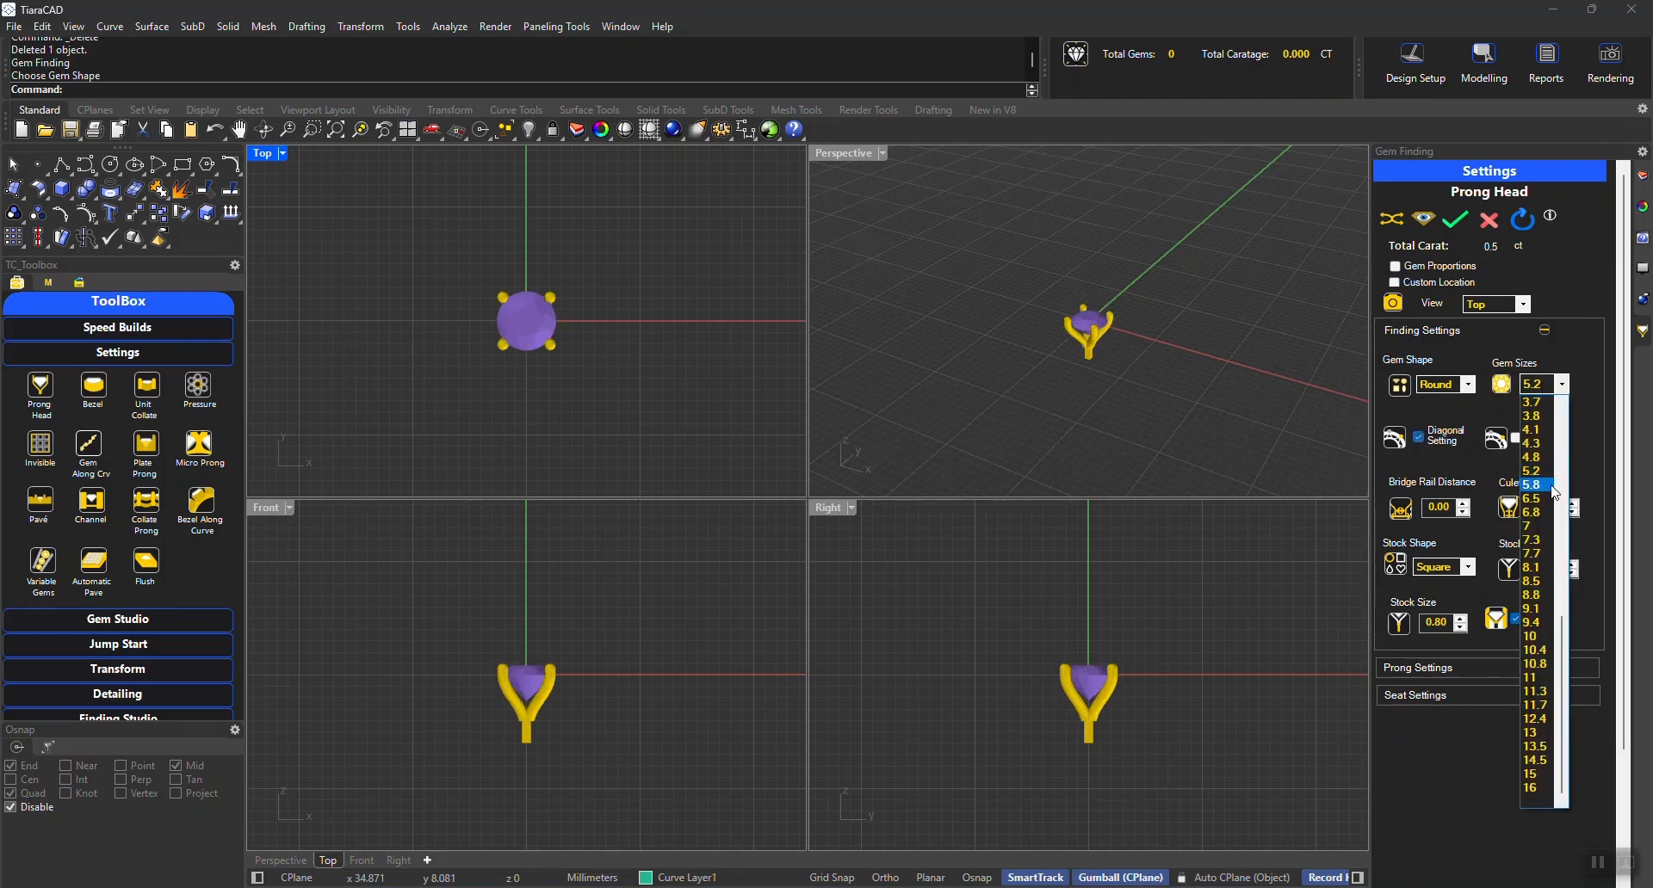
{"action": "left_click", "coordinate": [1565, 523]}
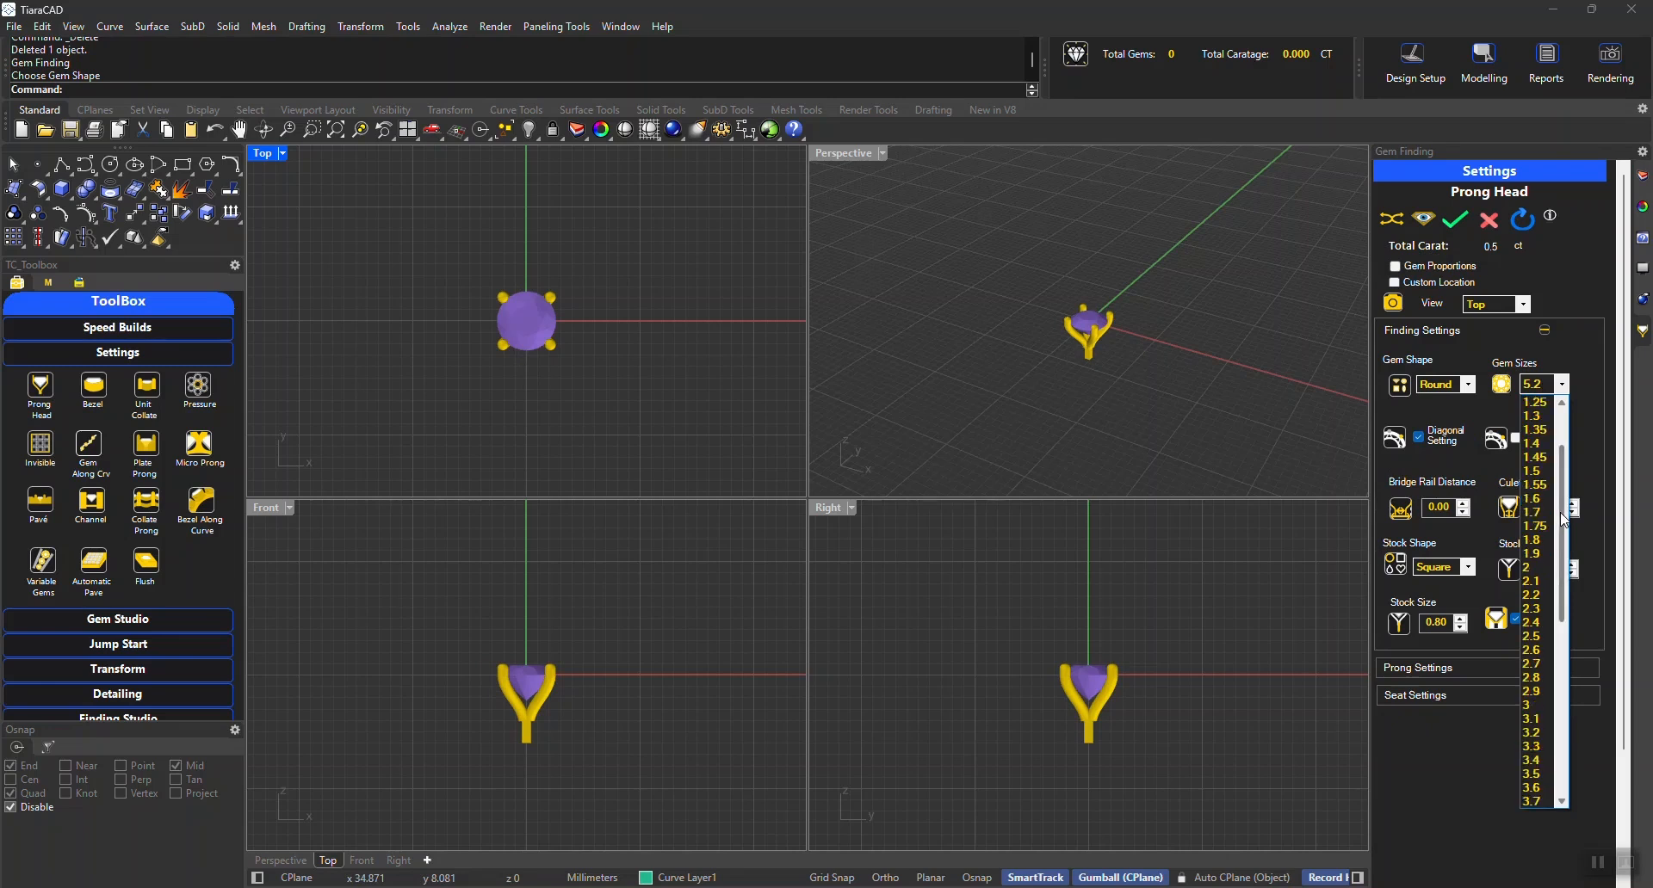
{"action": "scroll", "coordinate": [1541, 569], "scroll_direction": "down", "scroll_amount": 6}
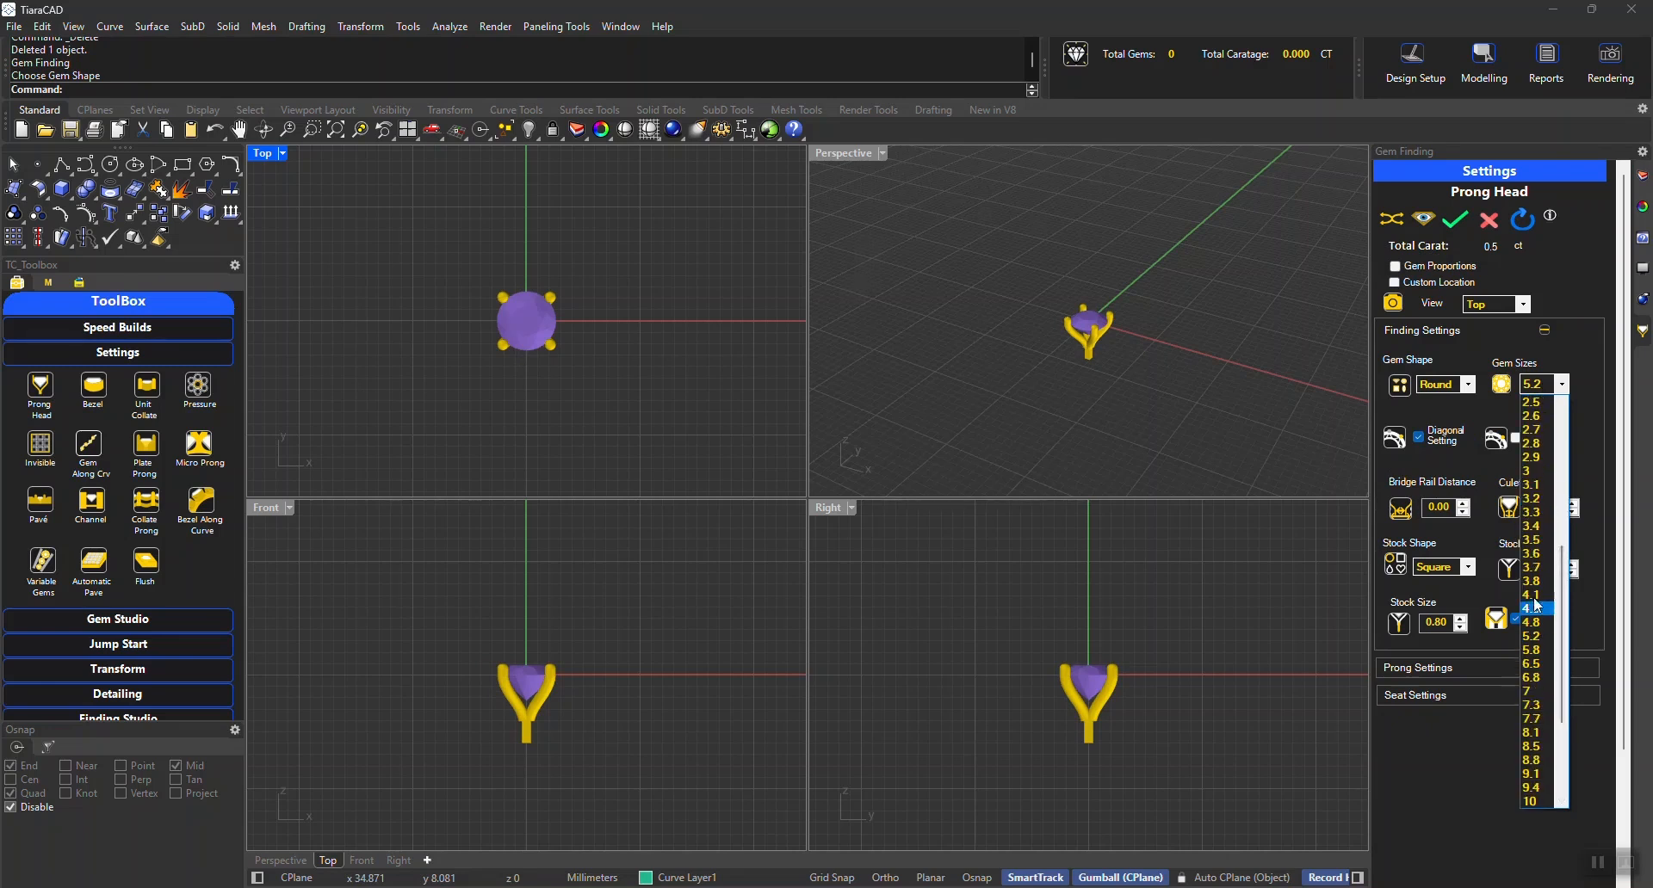
{"action": "left_click", "coordinate": [1537, 665]}
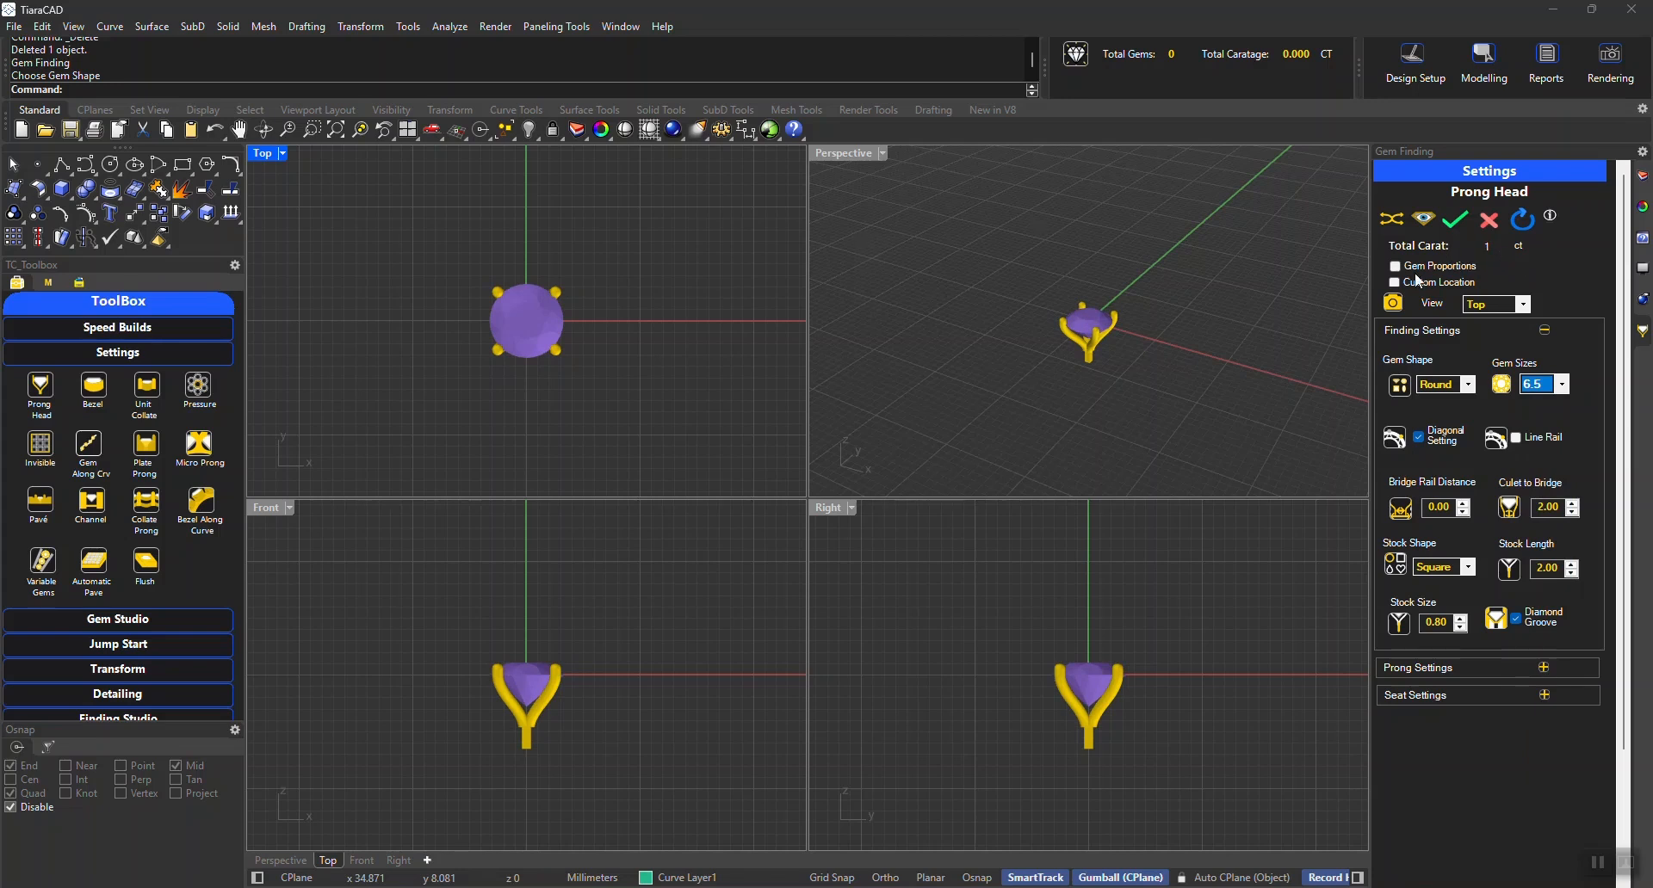
Try a gem size of 3.8 on the prong head and set it back to 5.2
{"action": "left_click", "coordinate": [1538, 385]}
{"action": "left_click", "coordinate": [1537, 416]}
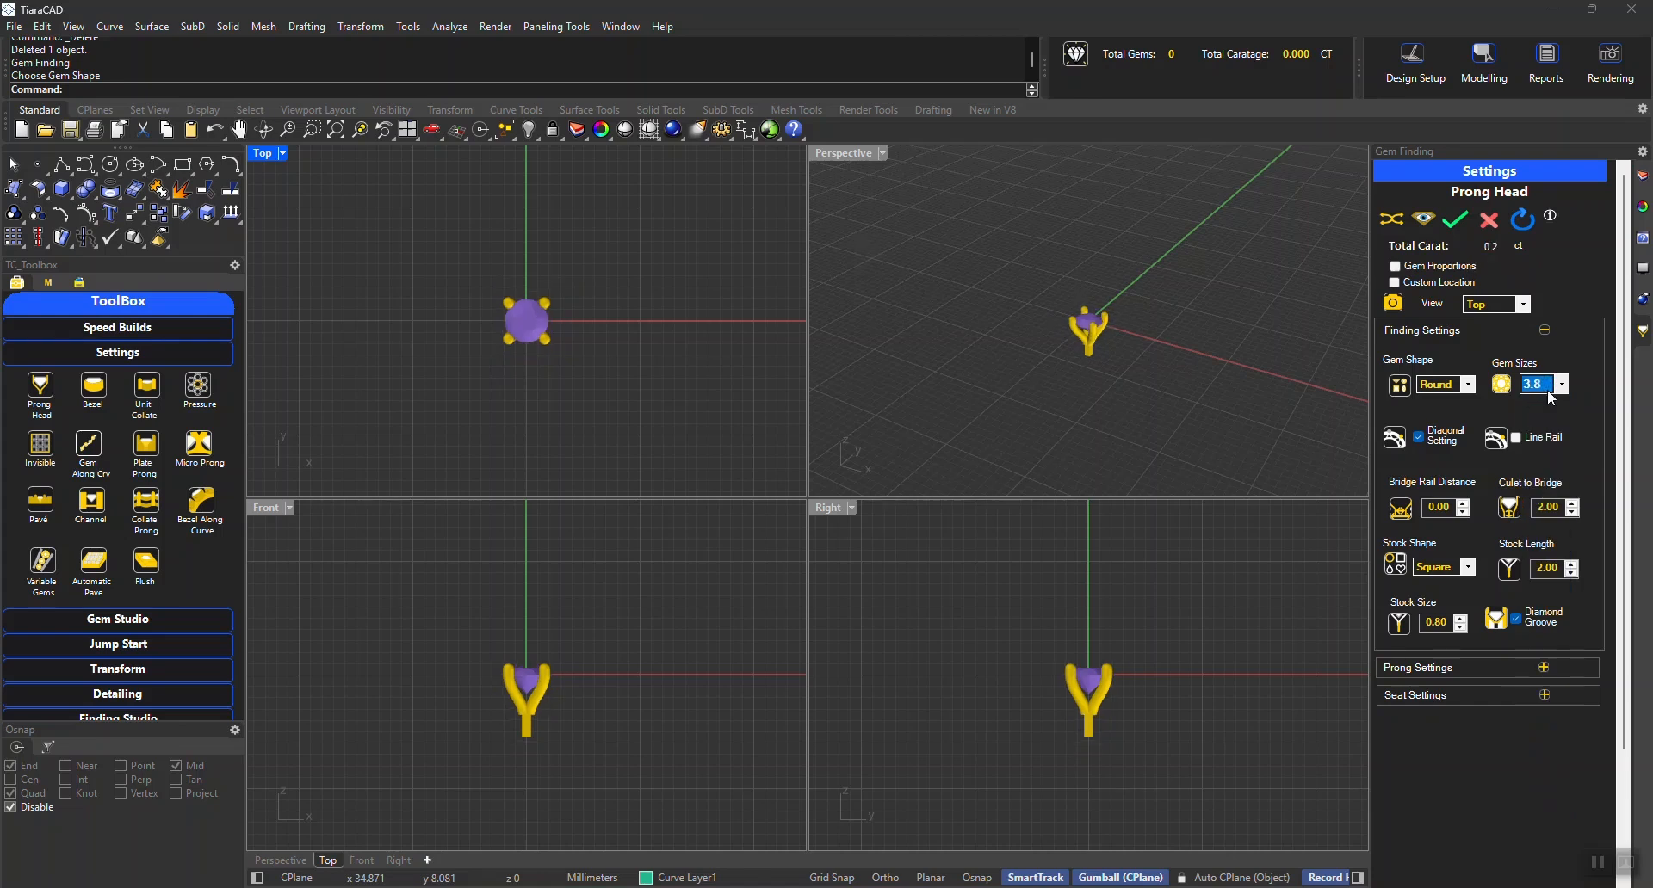
{"action": "left_click", "coordinate": [1548, 392]}
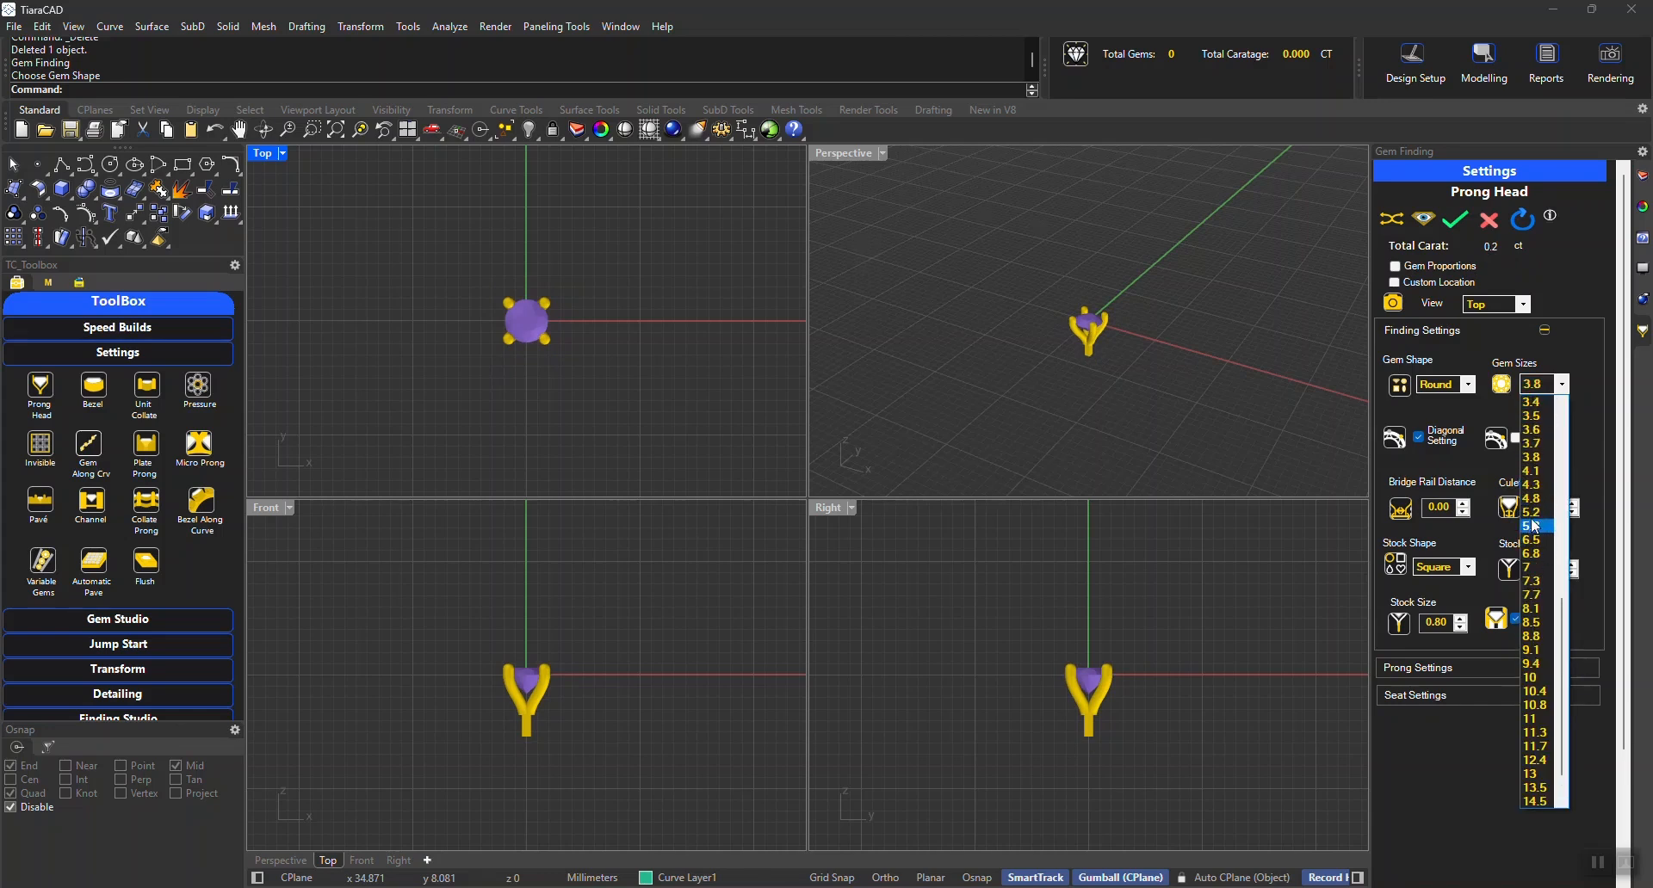
{"action": "left_click", "coordinate": [1541, 512]}
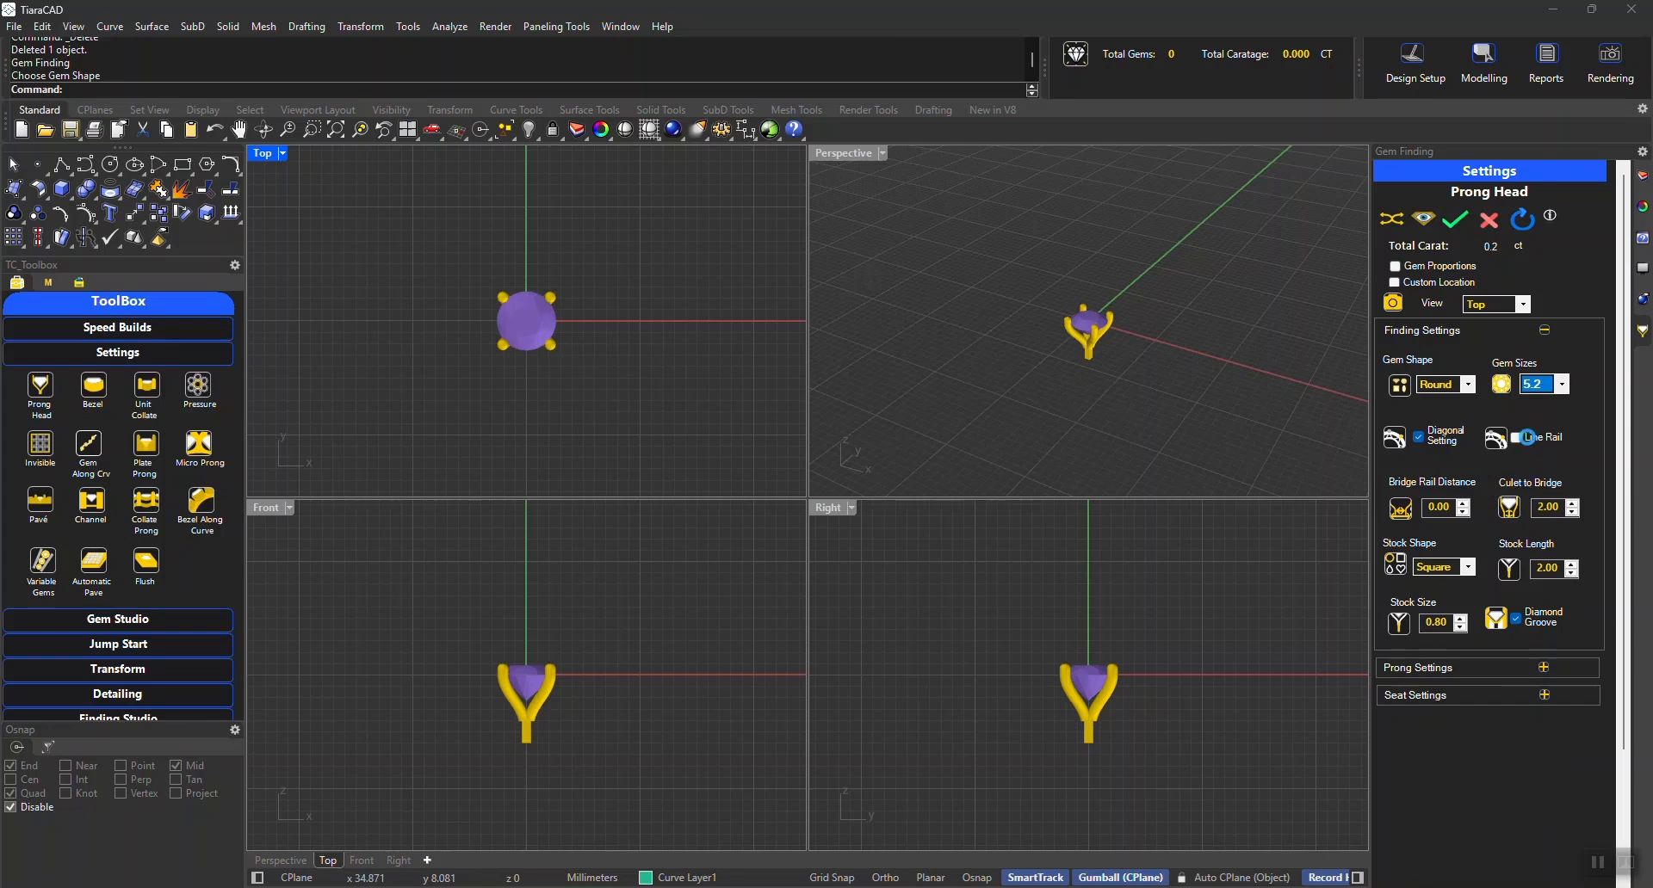
Set the bridge rail distance of the prong head to 0.20
{"action": "scroll", "coordinate": [547, 699], "scroll_direction": "up", "scroll_amount": 5}
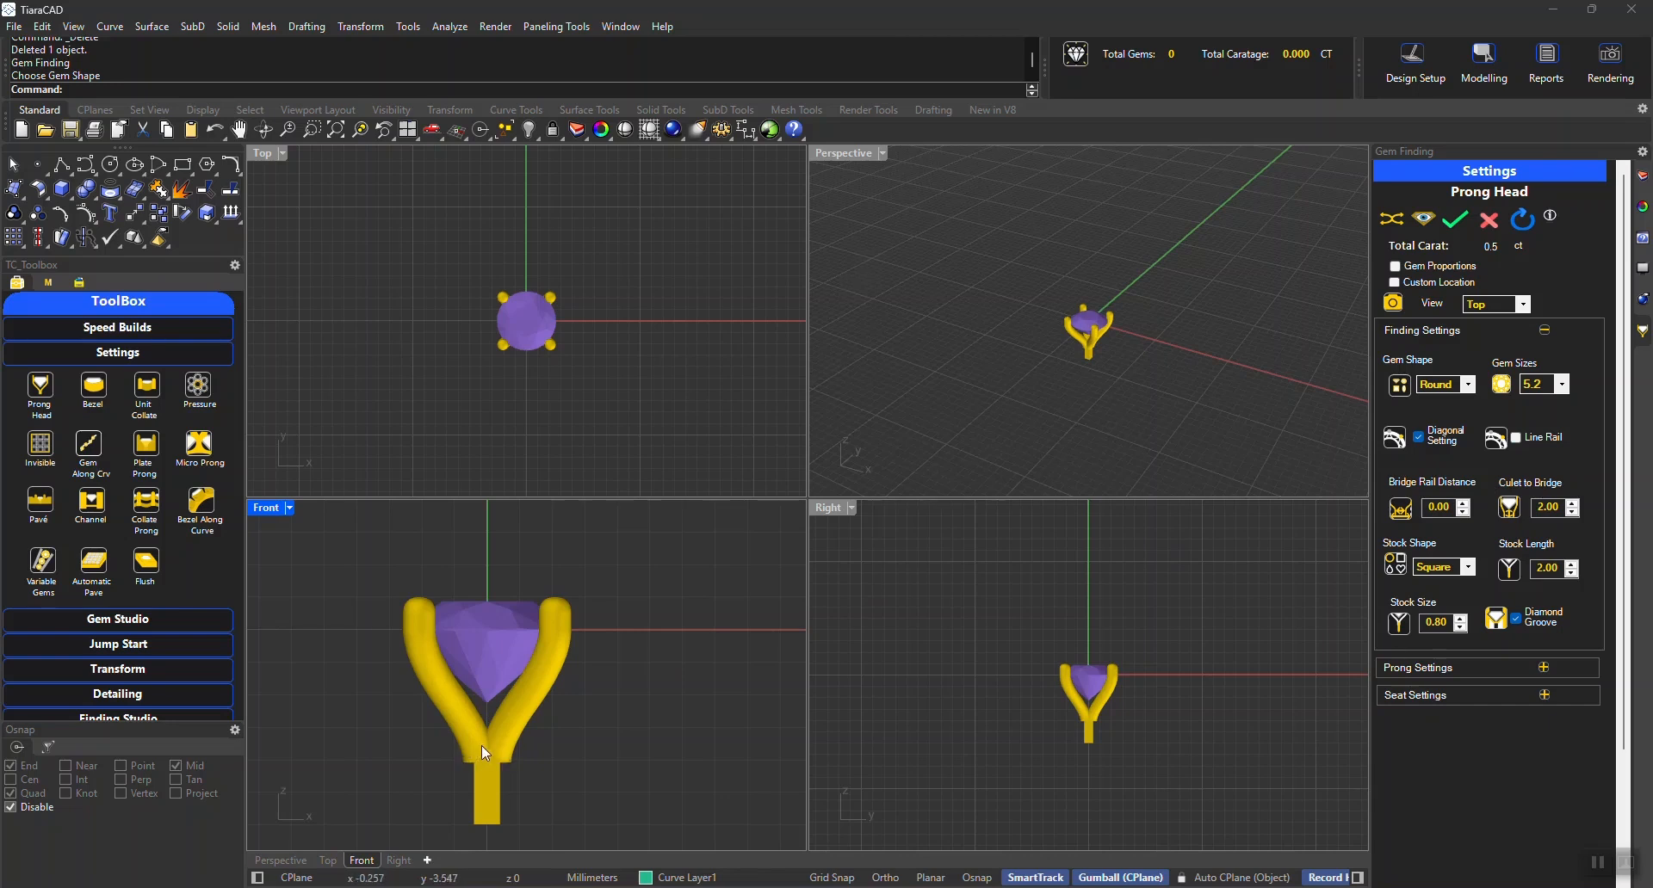
{"action": "left_click", "coordinate": [1462, 502]}
{"action": "left_click", "coordinate": [1462, 504]}
{"action": "left_click", "coordinate": [1462, 504]}
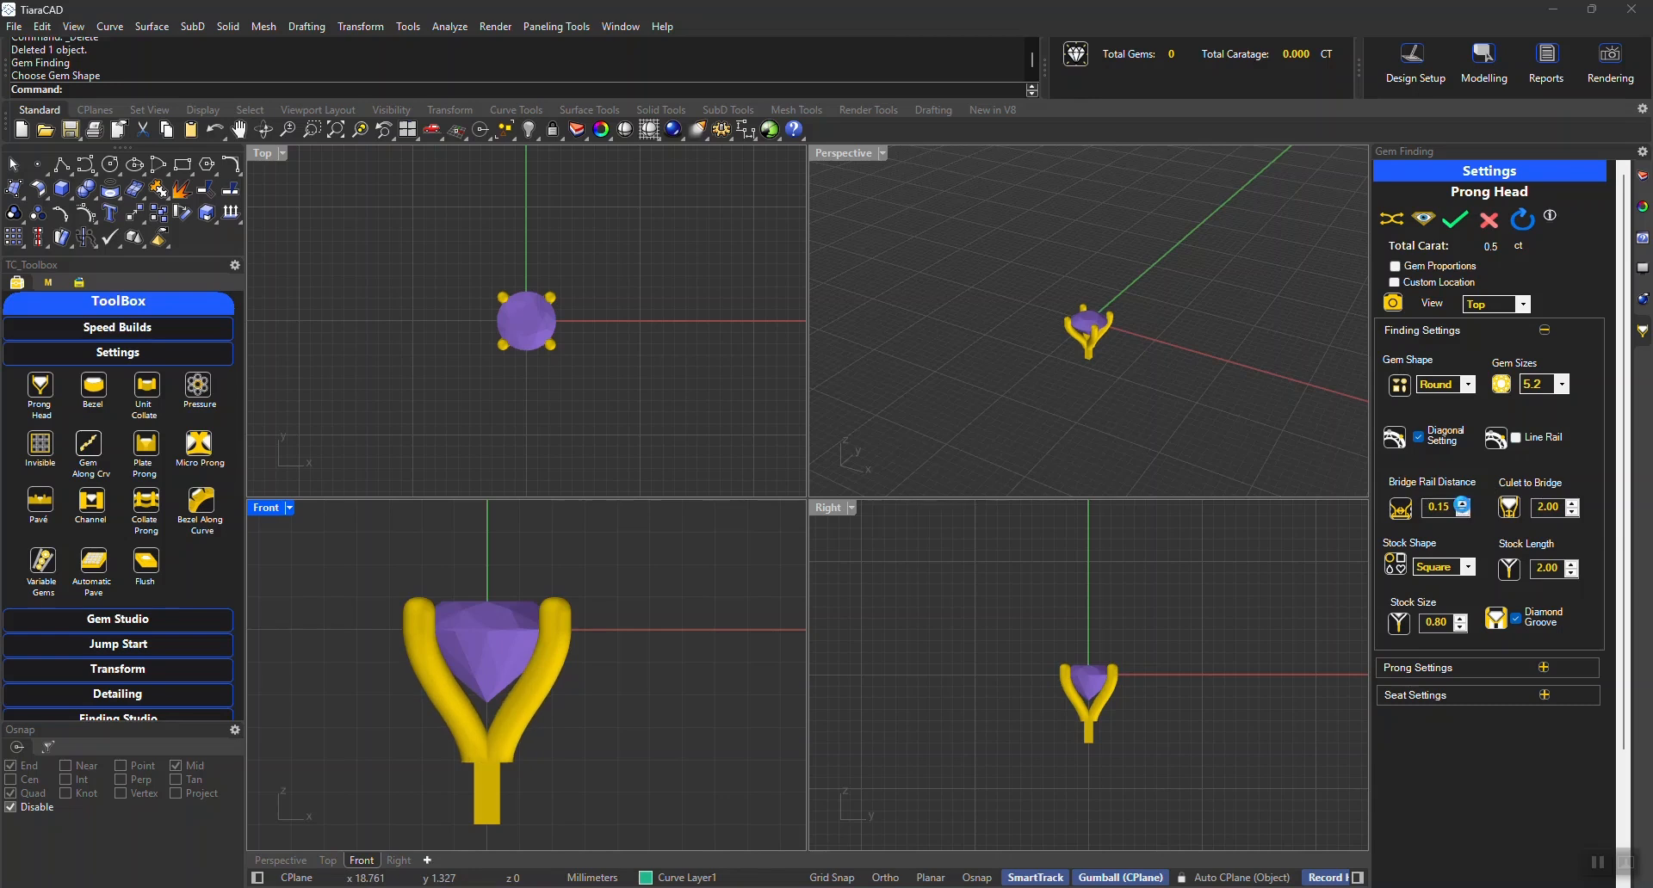
{"action": "left_click", "coordinate": [1462, 504]}
Change the stock shape under the prongs to Round
{"action": "left_click", "coordinate": [1439, 570]}
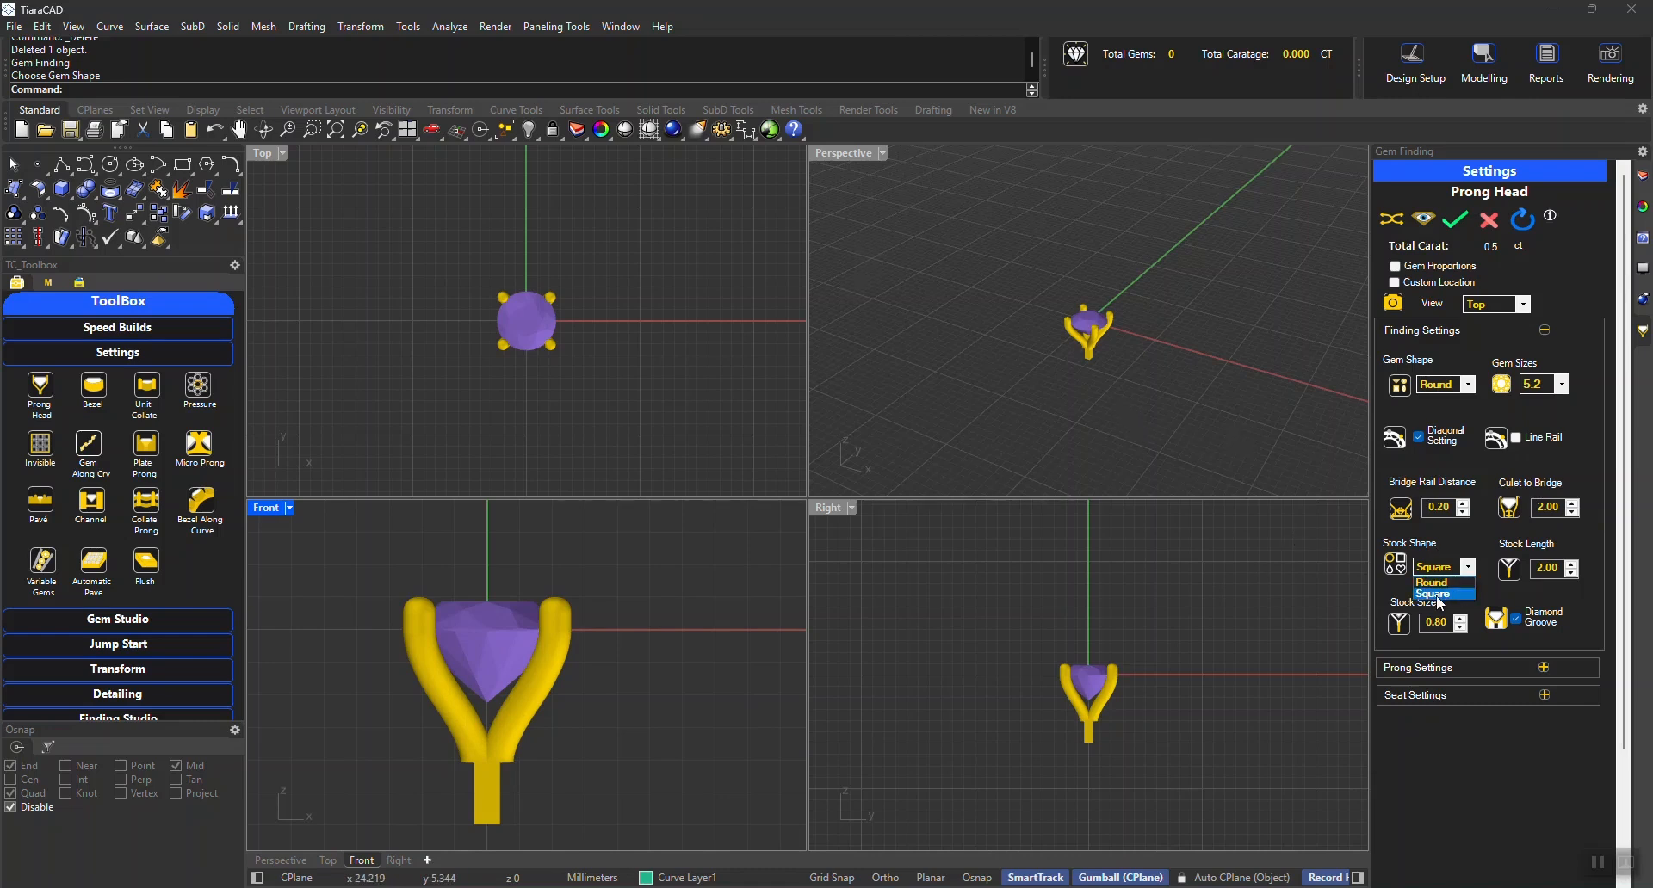
{"action": "left_click", "coordinate": [1440, 602]}
{"action": "scroll", "coordinate": [1088, 395], "scroll_direction": "up", "scroll_amount": 6}
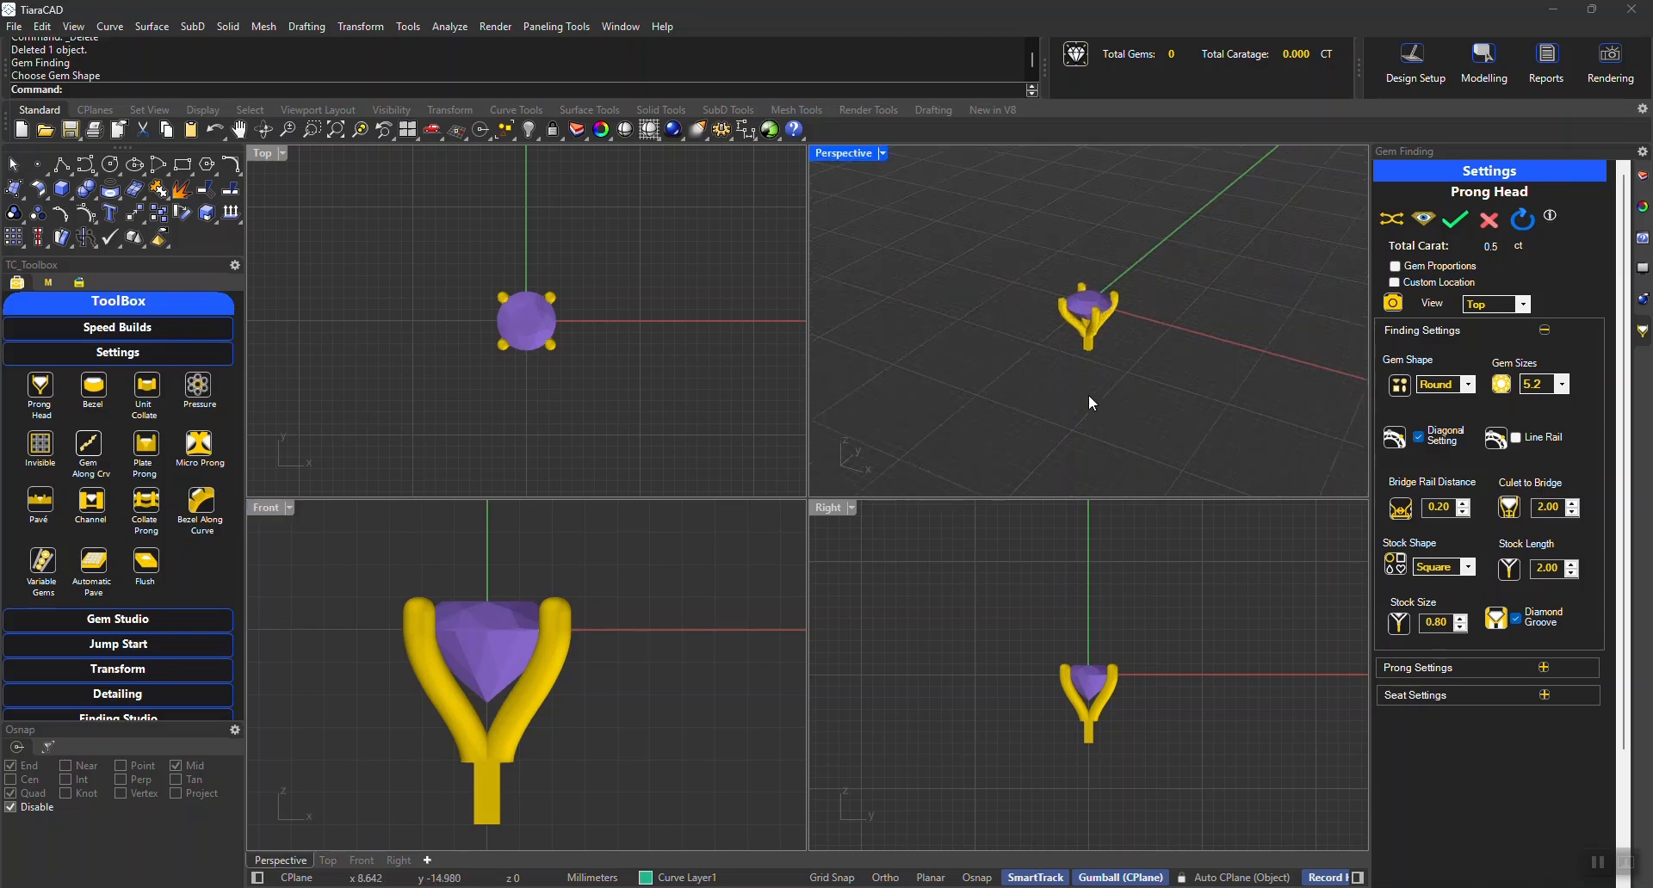
{"action": "scroll", "coordinate": [1076, 302], "scroll_direction": "up", "scroll_amount": 5}
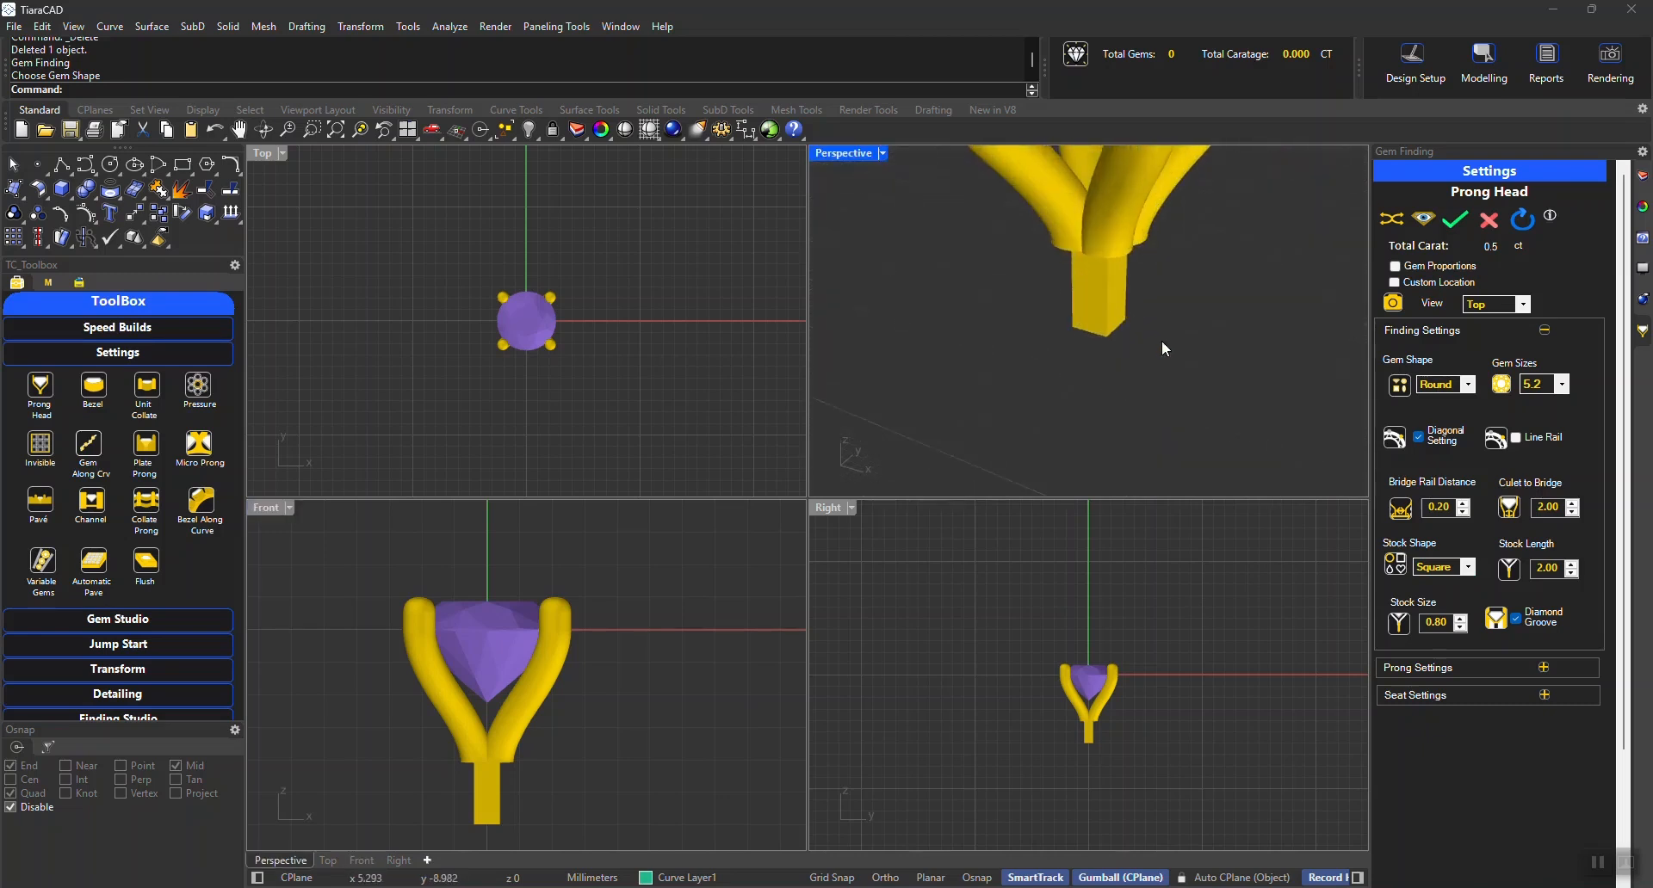
{"action": "left_click", "coordinate": [1441, 569]}
{"action": "left_click", "coordinate": [1432, 583]}
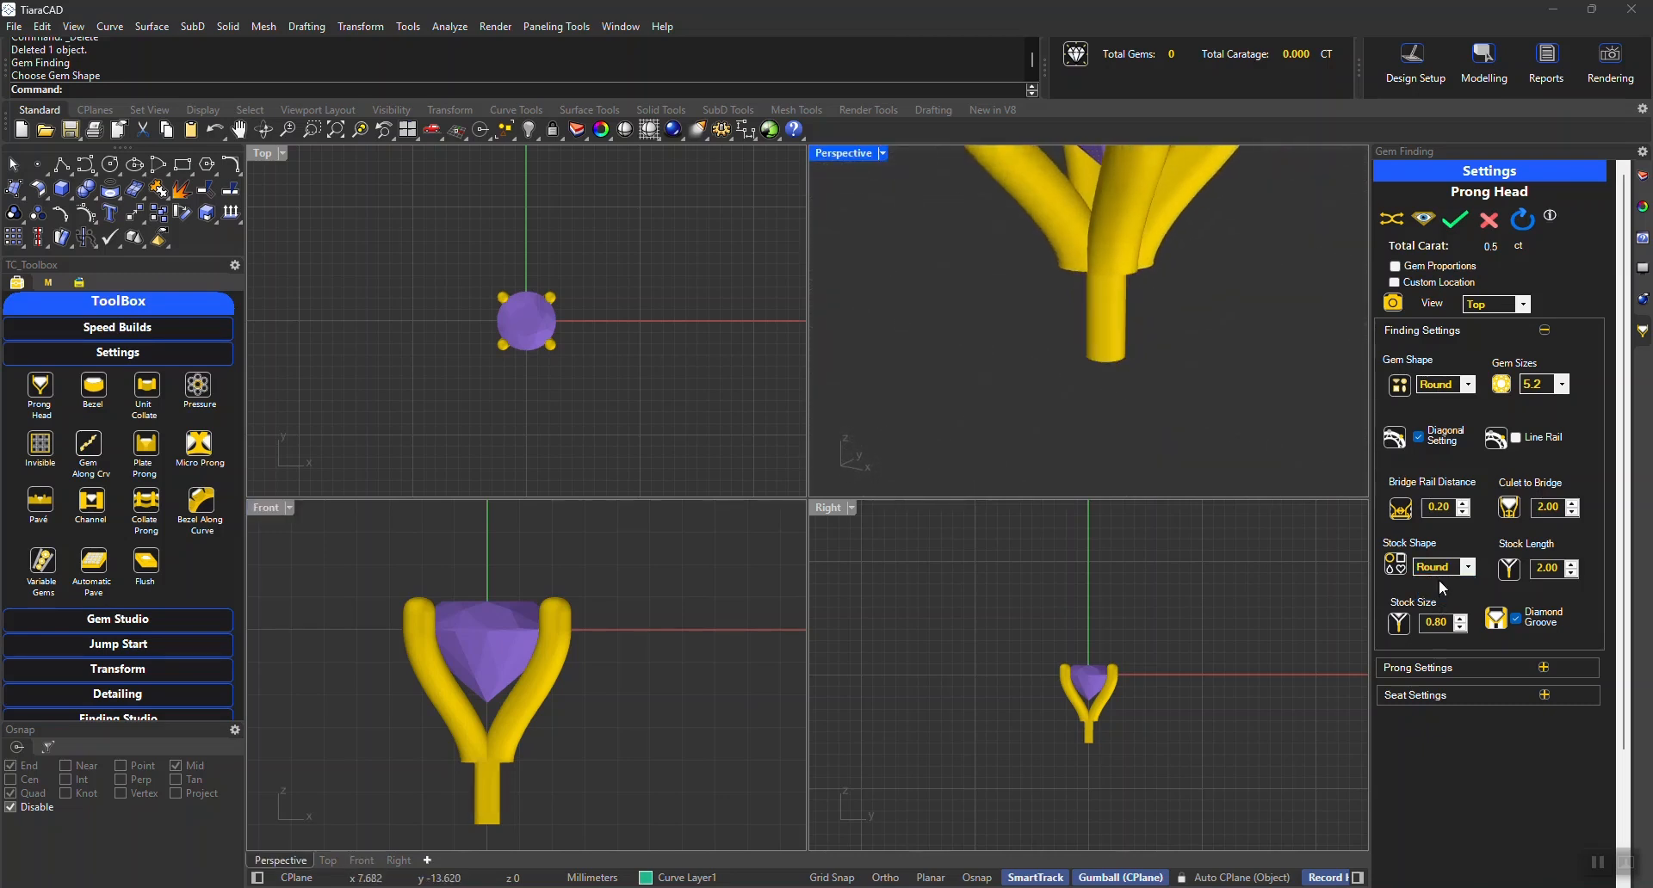
Set the stock size of the prong head to 1.50
{"action": "double_click", "coordinate": [1436, 622]}
{"action": "type", "text": "1.5"}
{"action": "key", "text": "Return"}
Set the stock shape to Square and the stock length to 1.95
{"action": "left_click", "coordinate": [1443, 566]}
{"action": "left_click", "coordinate": [1440, 592]}
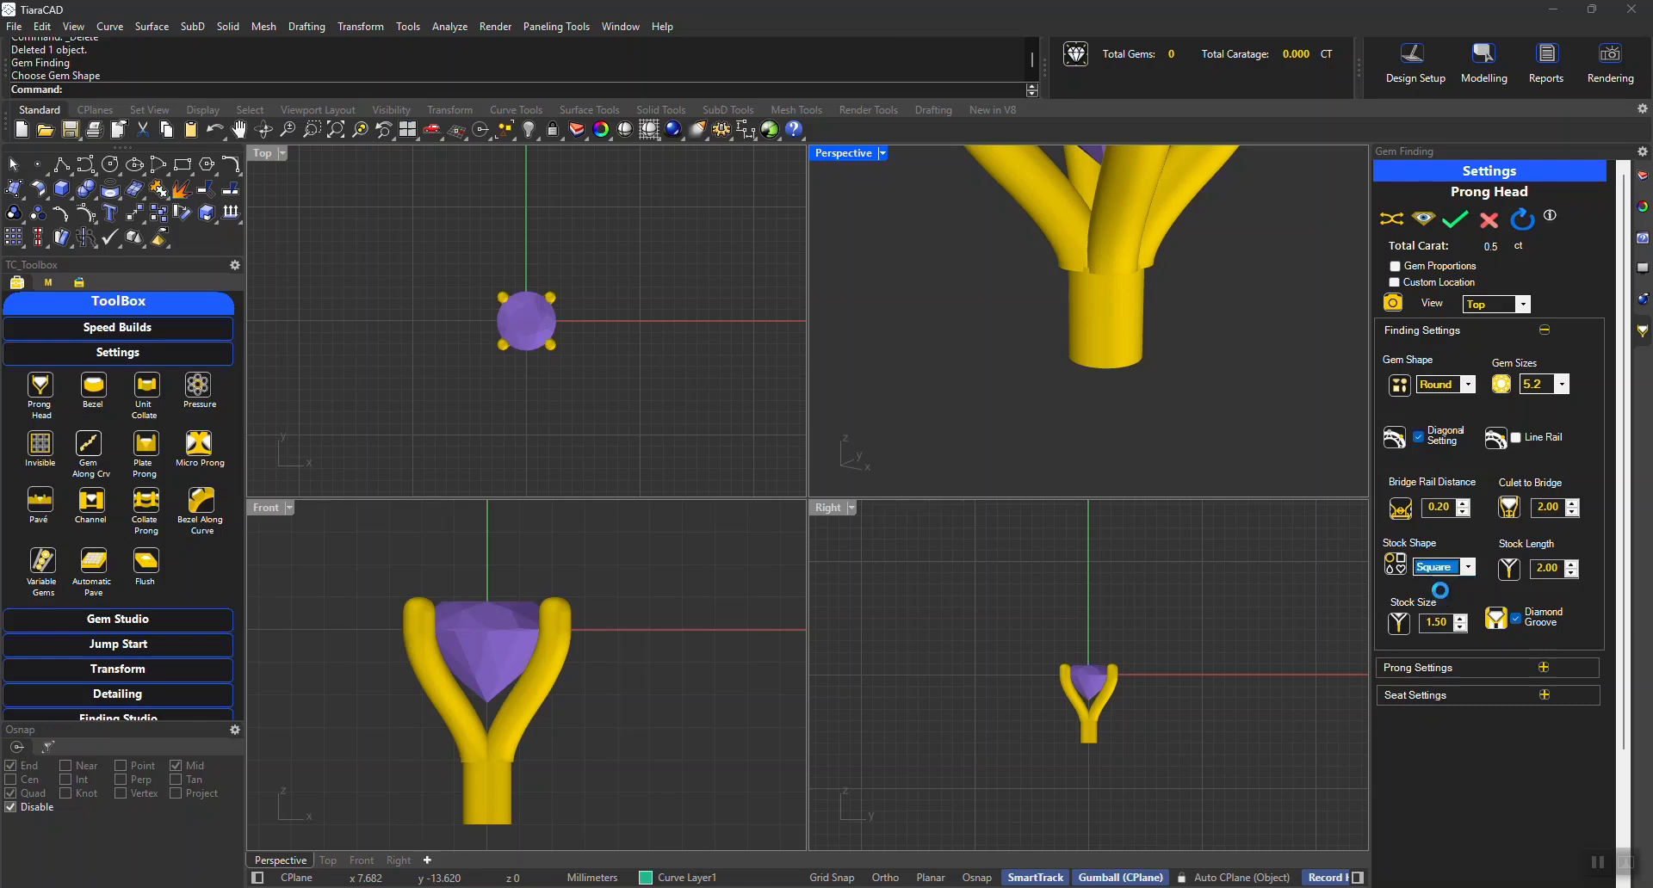
{"action": "left_click", "coordinate": [1571, 574]}
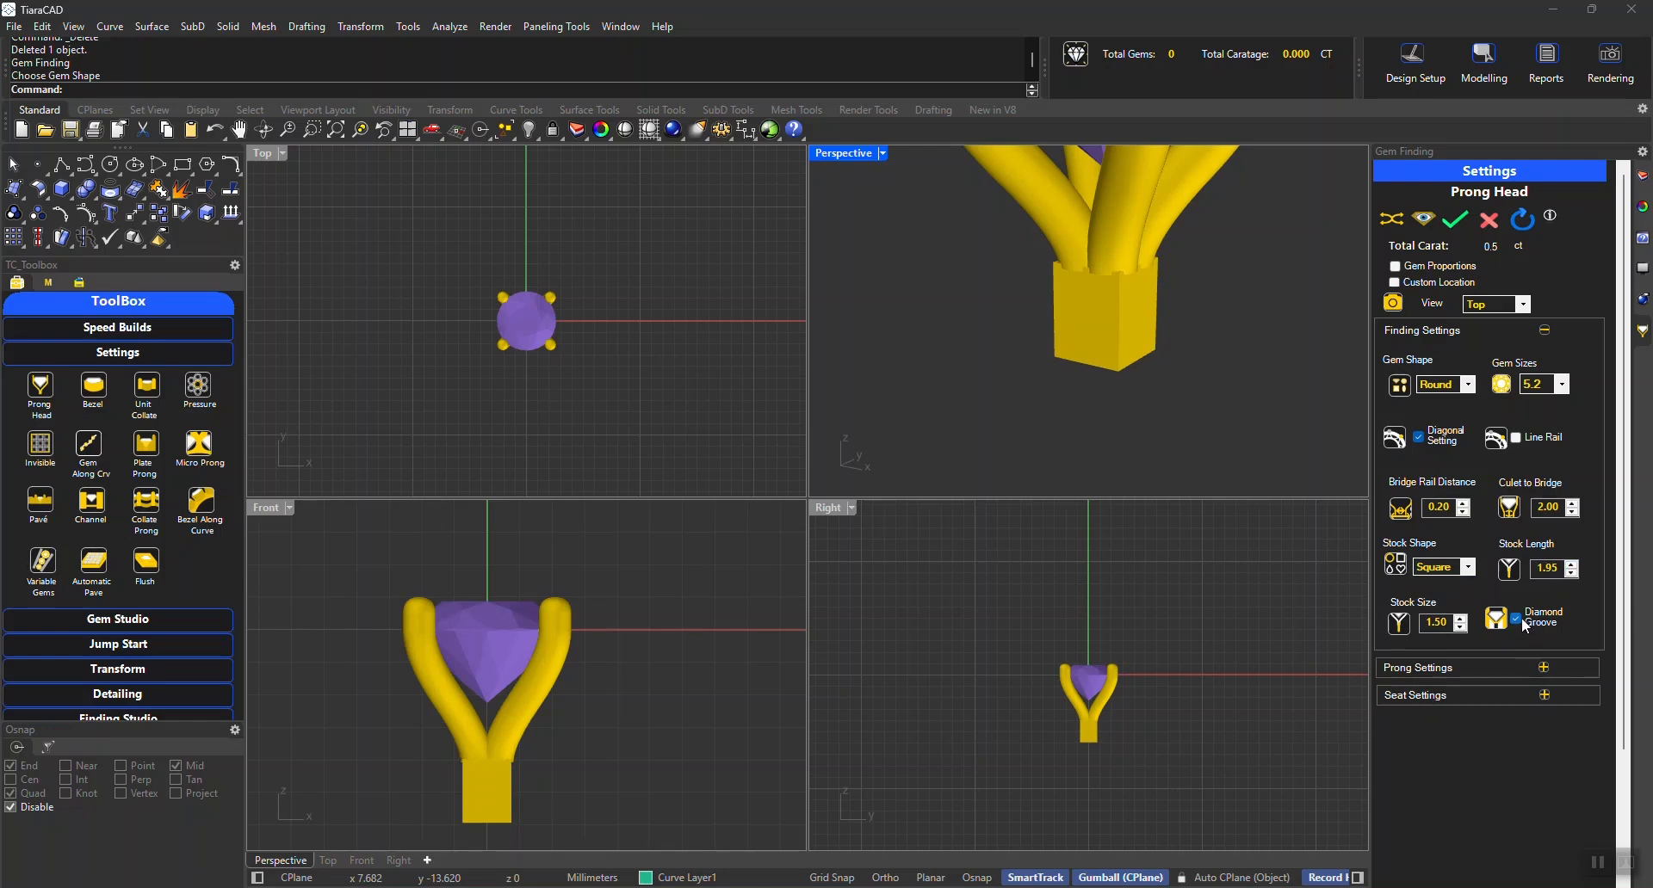
Hide the gem to examine the diamond grooves cut into the prongs, and show the gem again
{"action": "right_click_drag", "start_coordinate": [1099, 464], "coordinate": [1303, 272]}
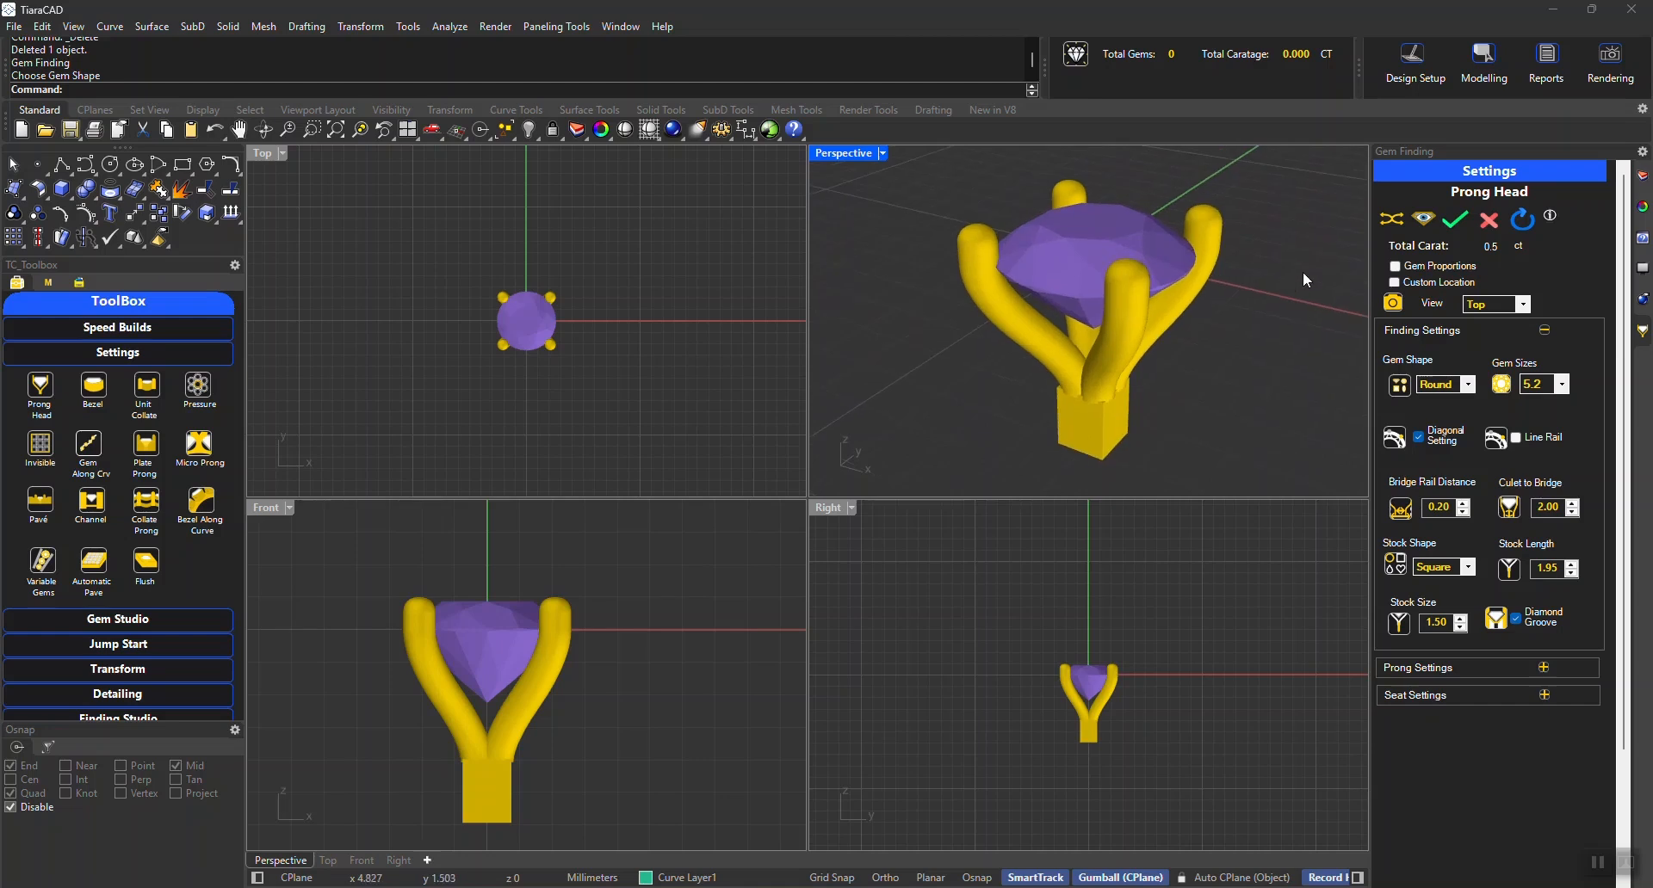
{"action": "left_click", "coordinate": [1424, 218]}
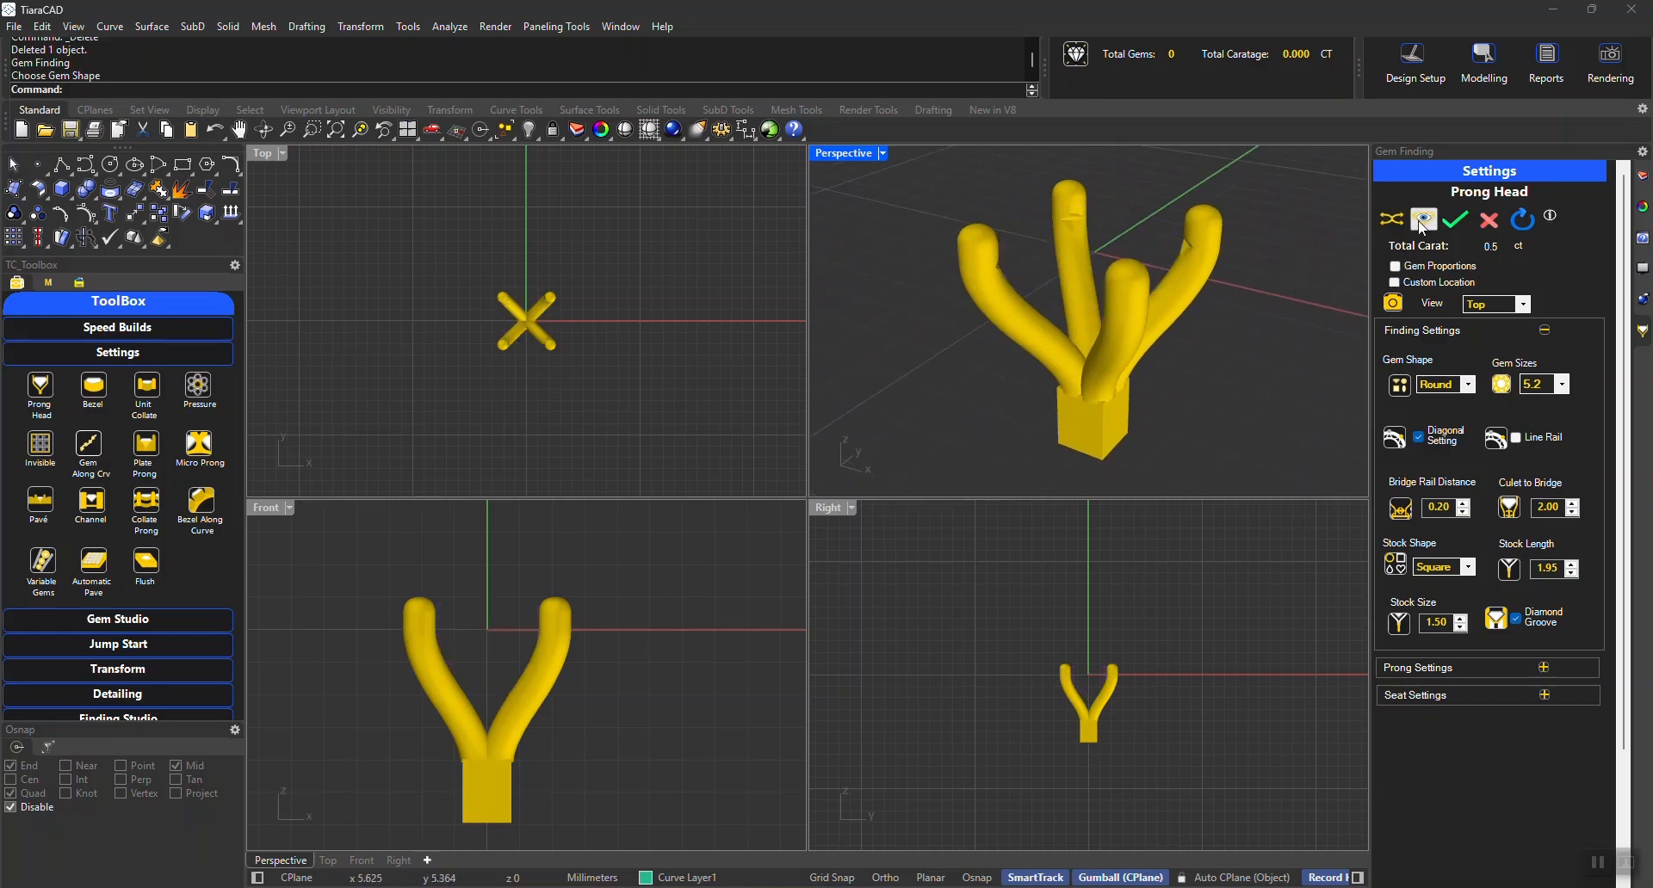
{"action": "scroll", "coordinate": [1076, 221], "scroll_direction": "up", "scroll_amount": 1}
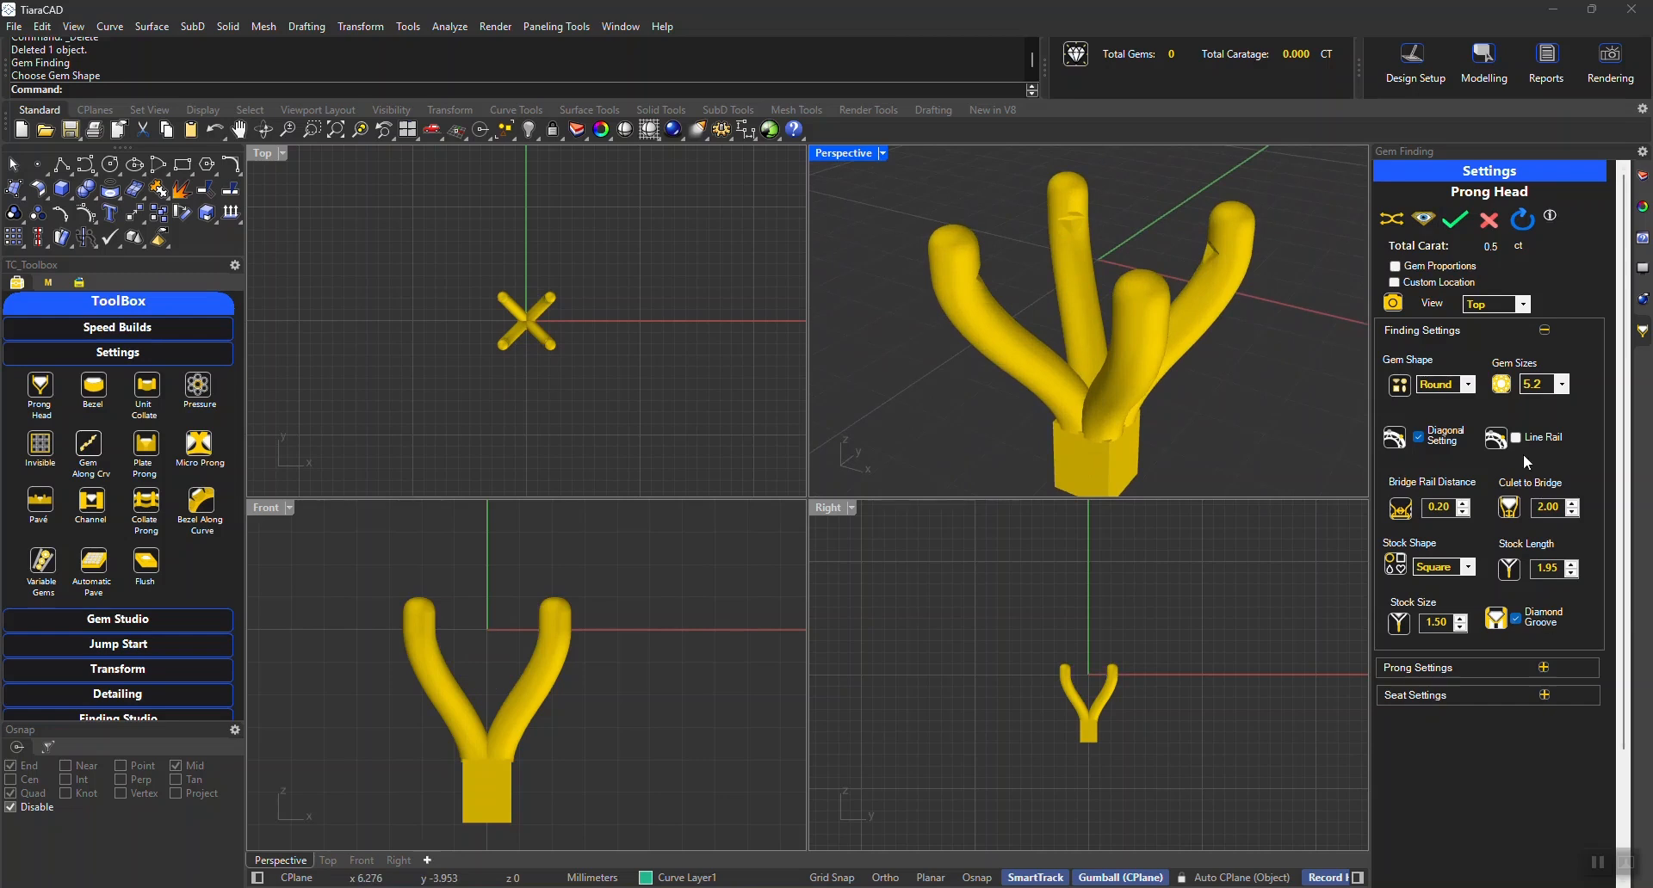
{"action": "left_click", "coordinate": [1424, 219]}
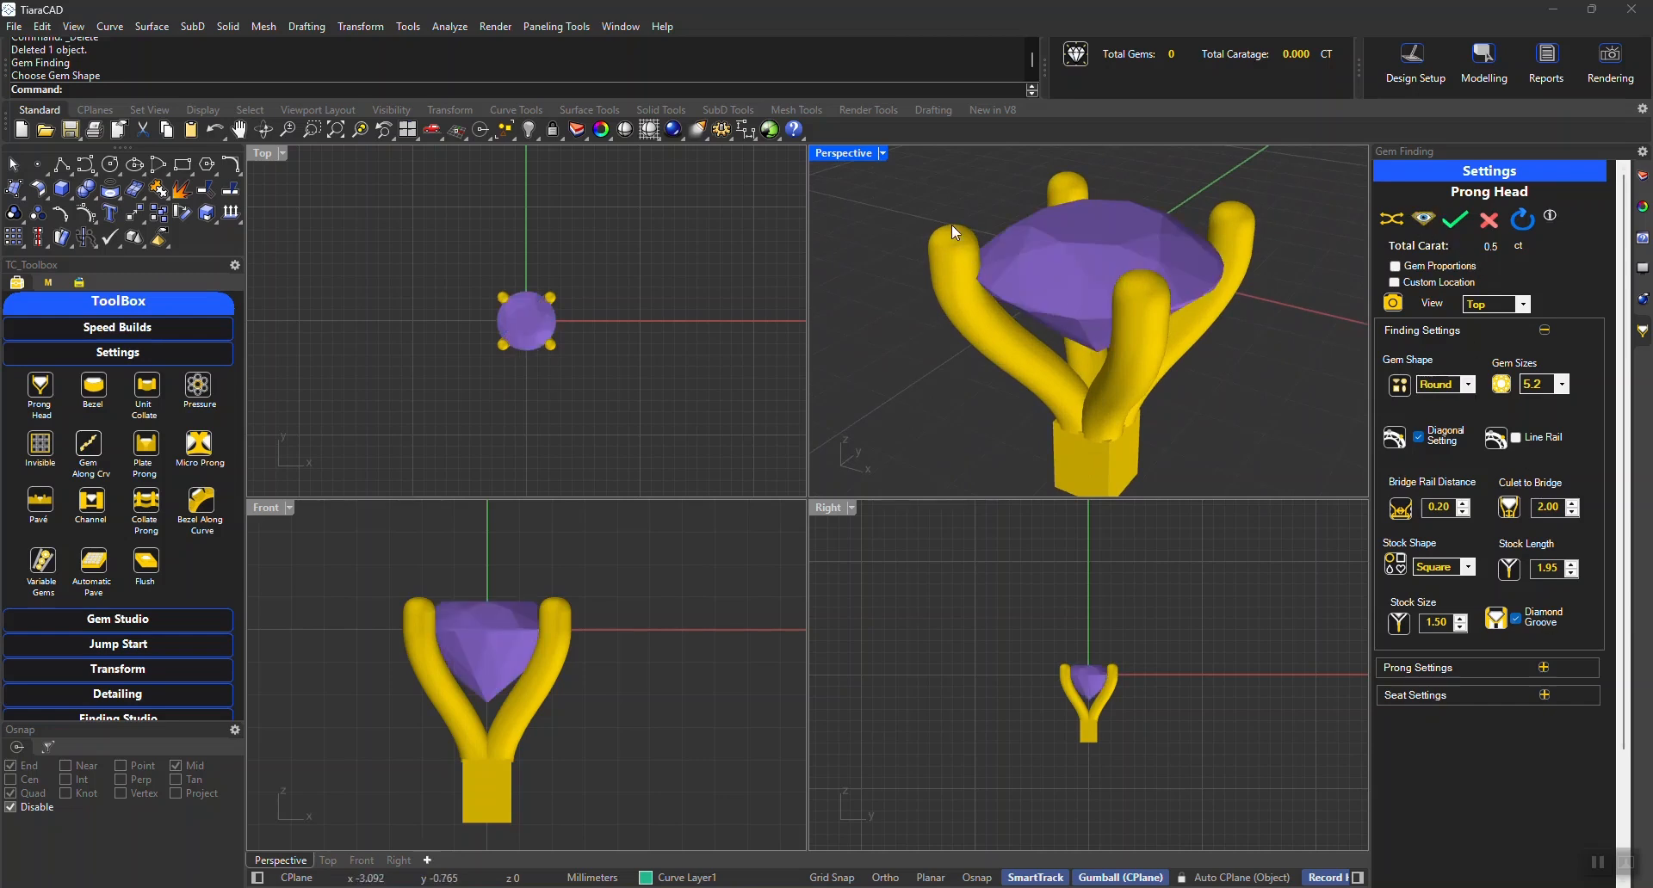
Set the prong height above the gem to 1.50 in the prong settings
{"action": "left_click", "coordinate": [1429, 334]}
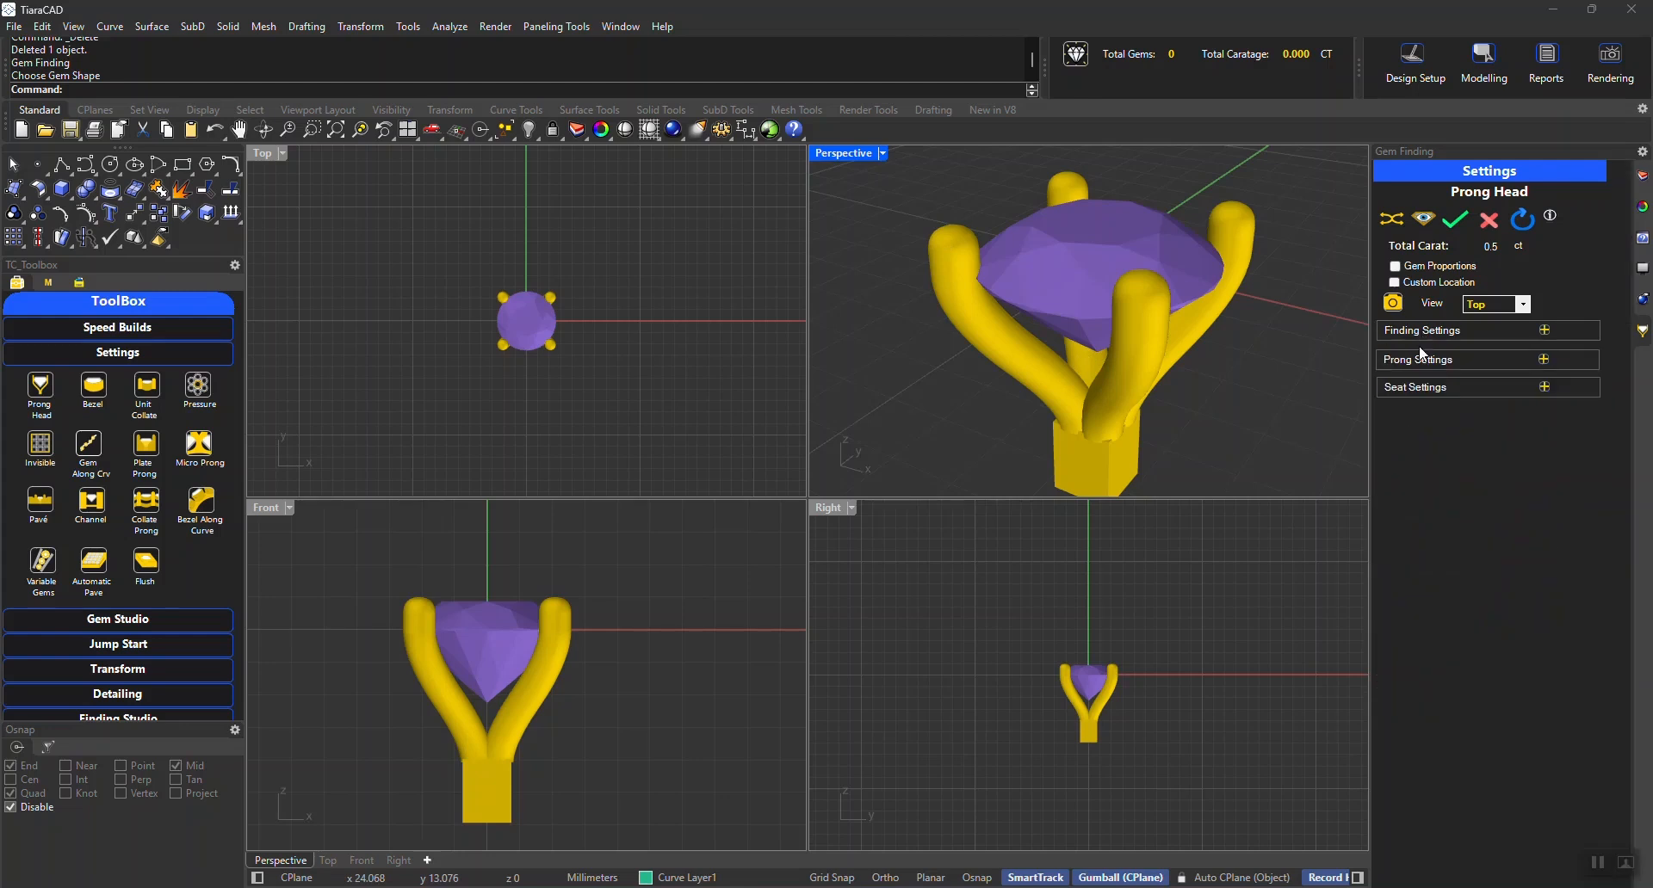
{"action": "left_click", "coordinate": [1420, 359]}
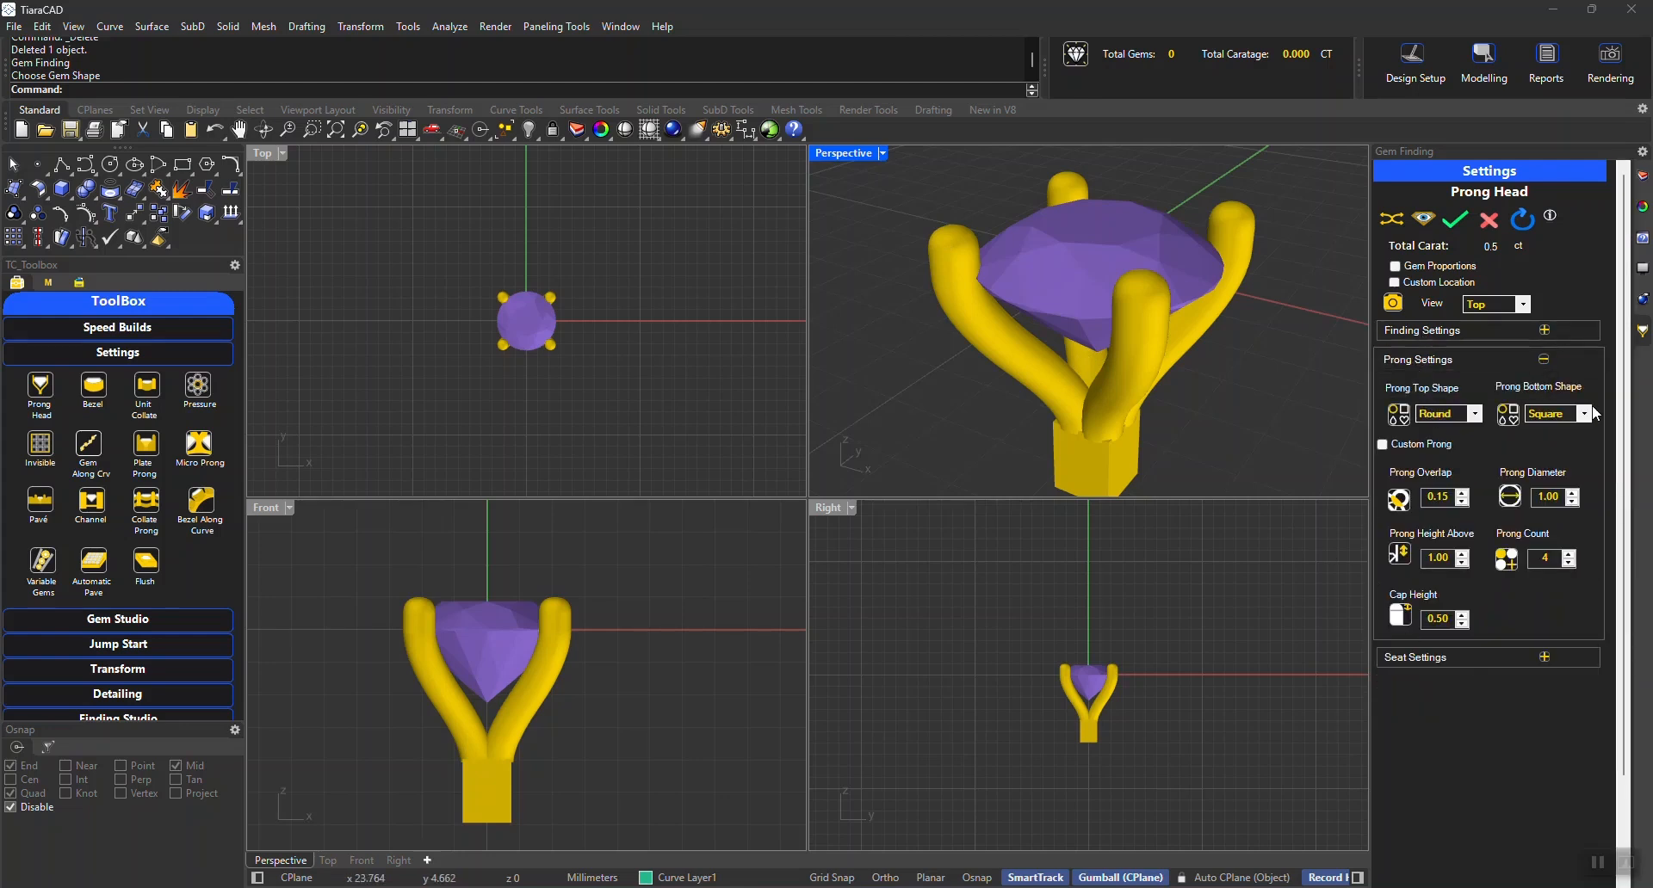
{"action": "scroll", "coordinate": [546, 320], "scroll_direction": "up", "scroll_amount": 8}
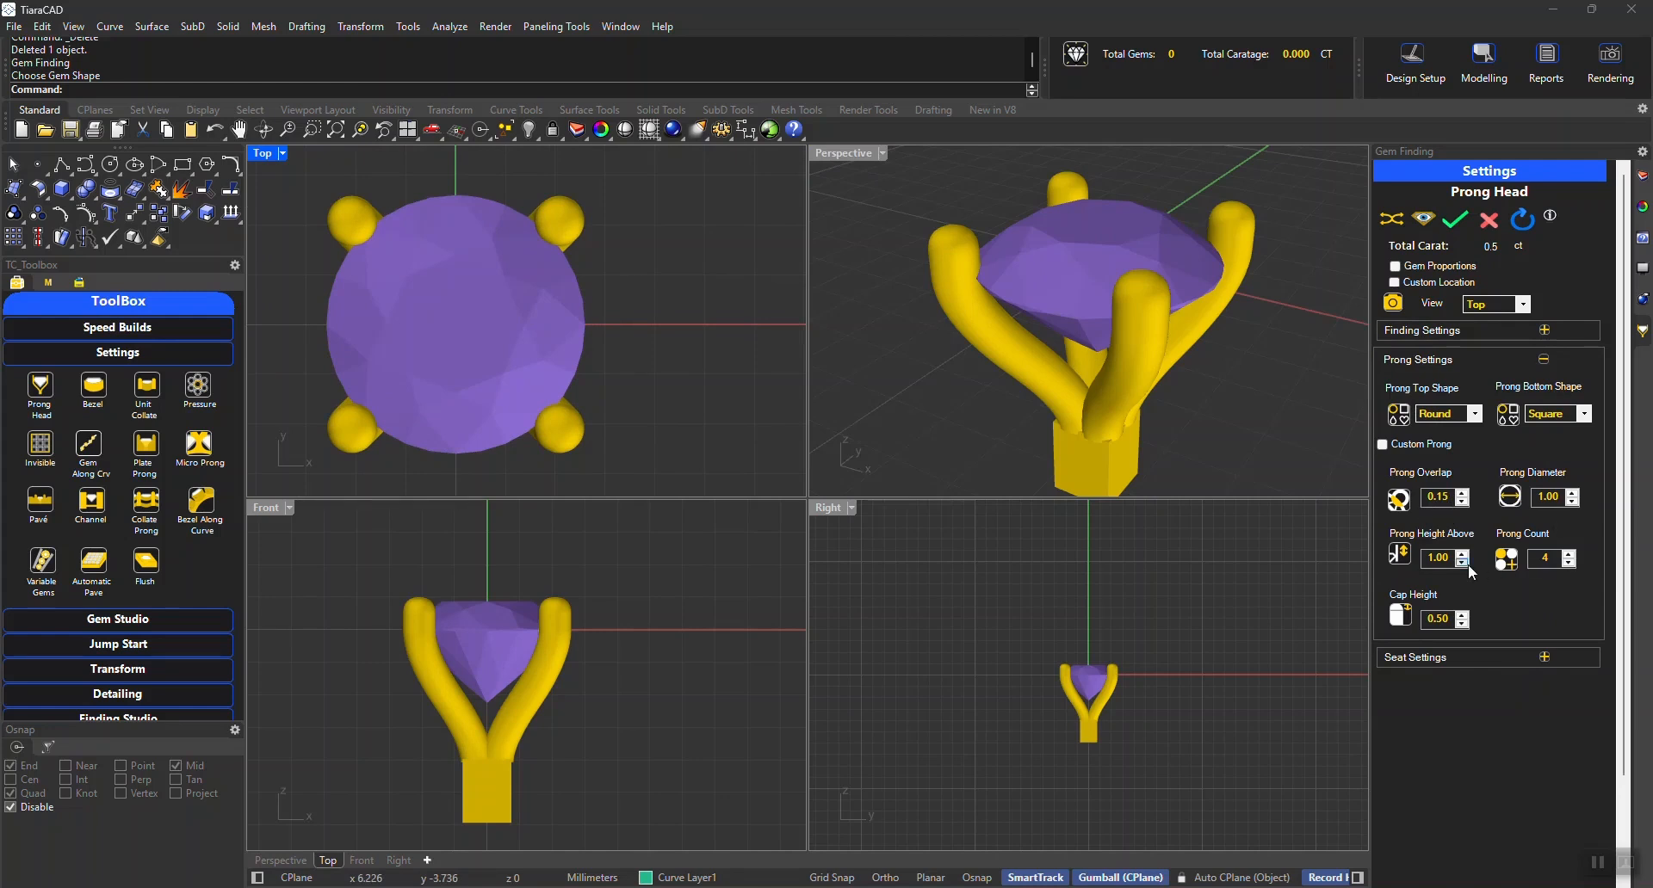
{"action": "double_click", "coordinate": [1443, 557]}
{"action": "type", "text": "1.5"}
{"action": "key", "text": "Return"}
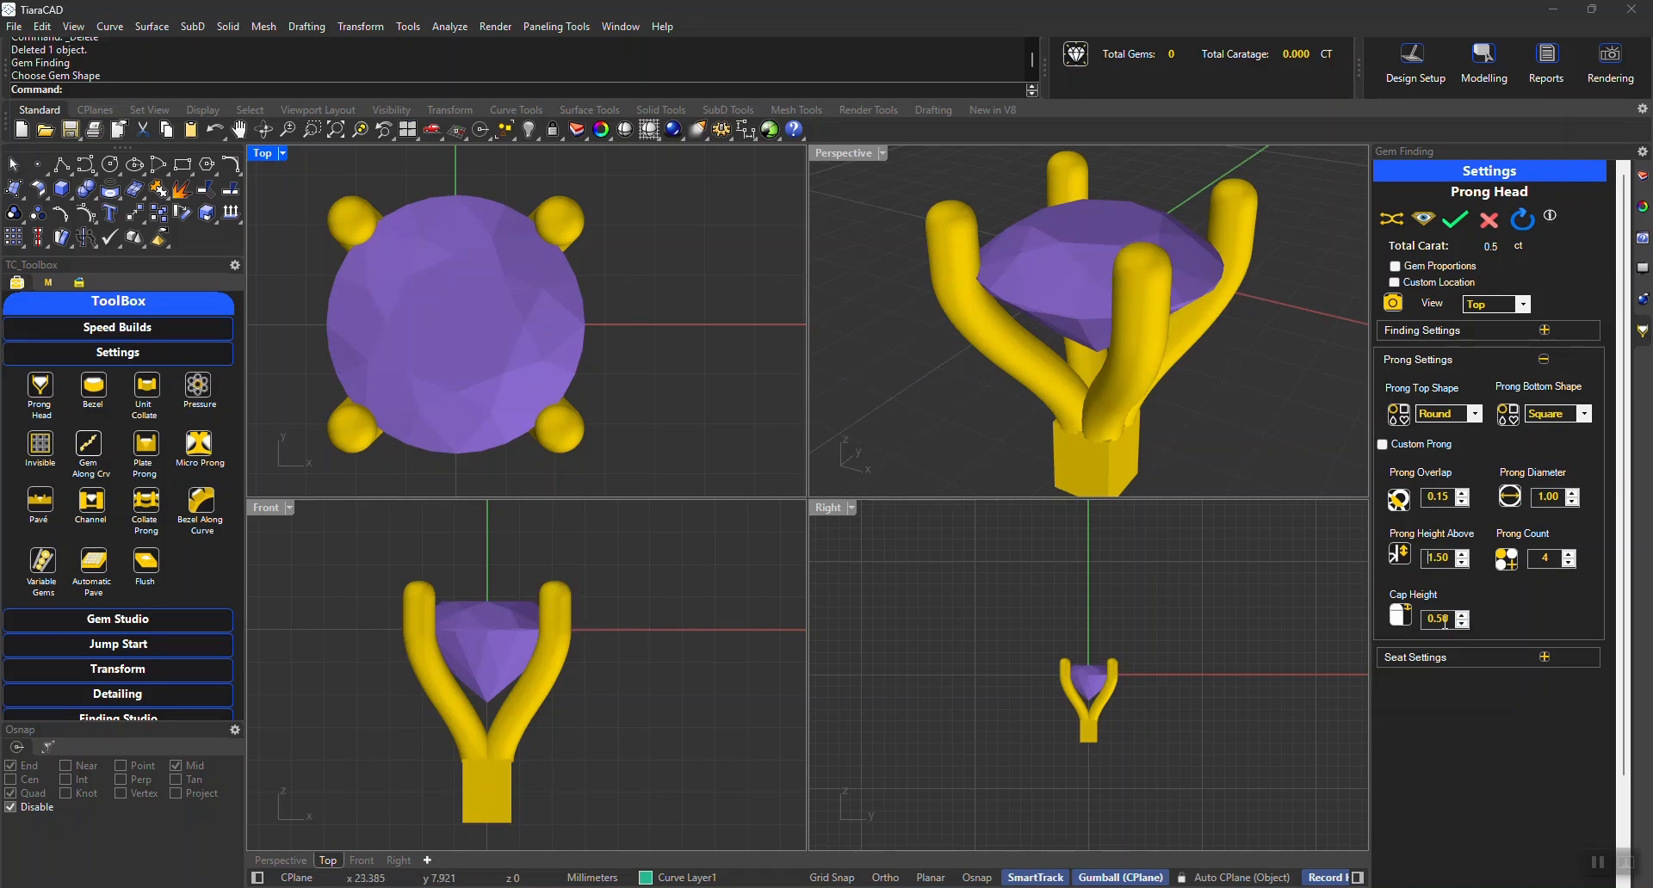
Add a top seat to the prong head in the seat settings
{"action": "left_click", "coordinate": [1434, 365]}
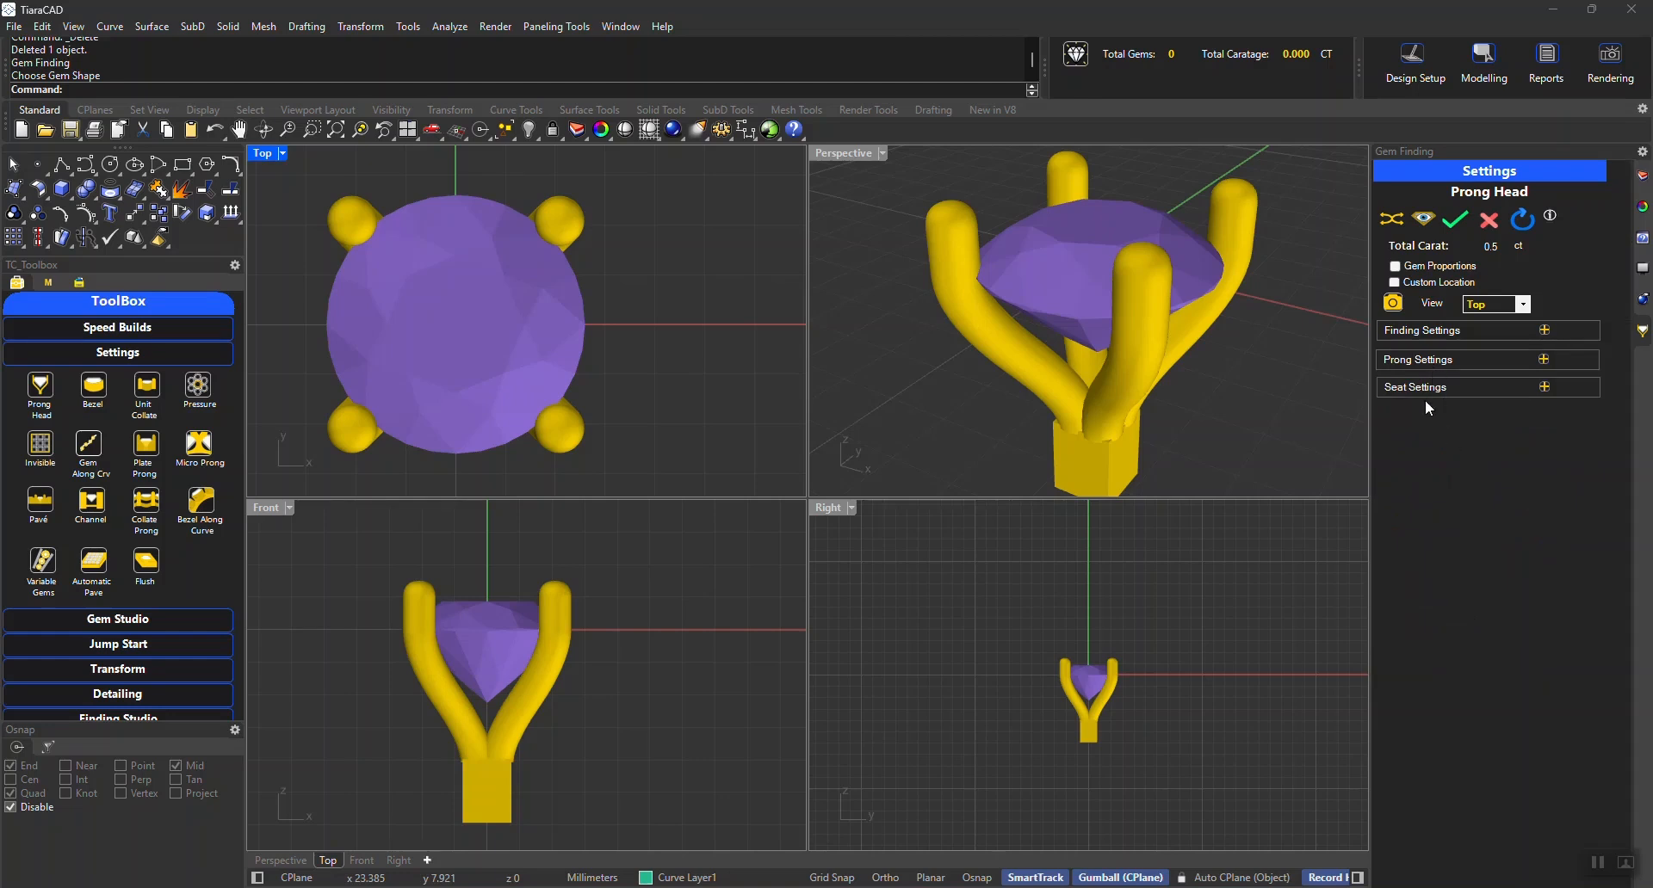
{"action": "left_click", "coordinate": [1419, 390]}
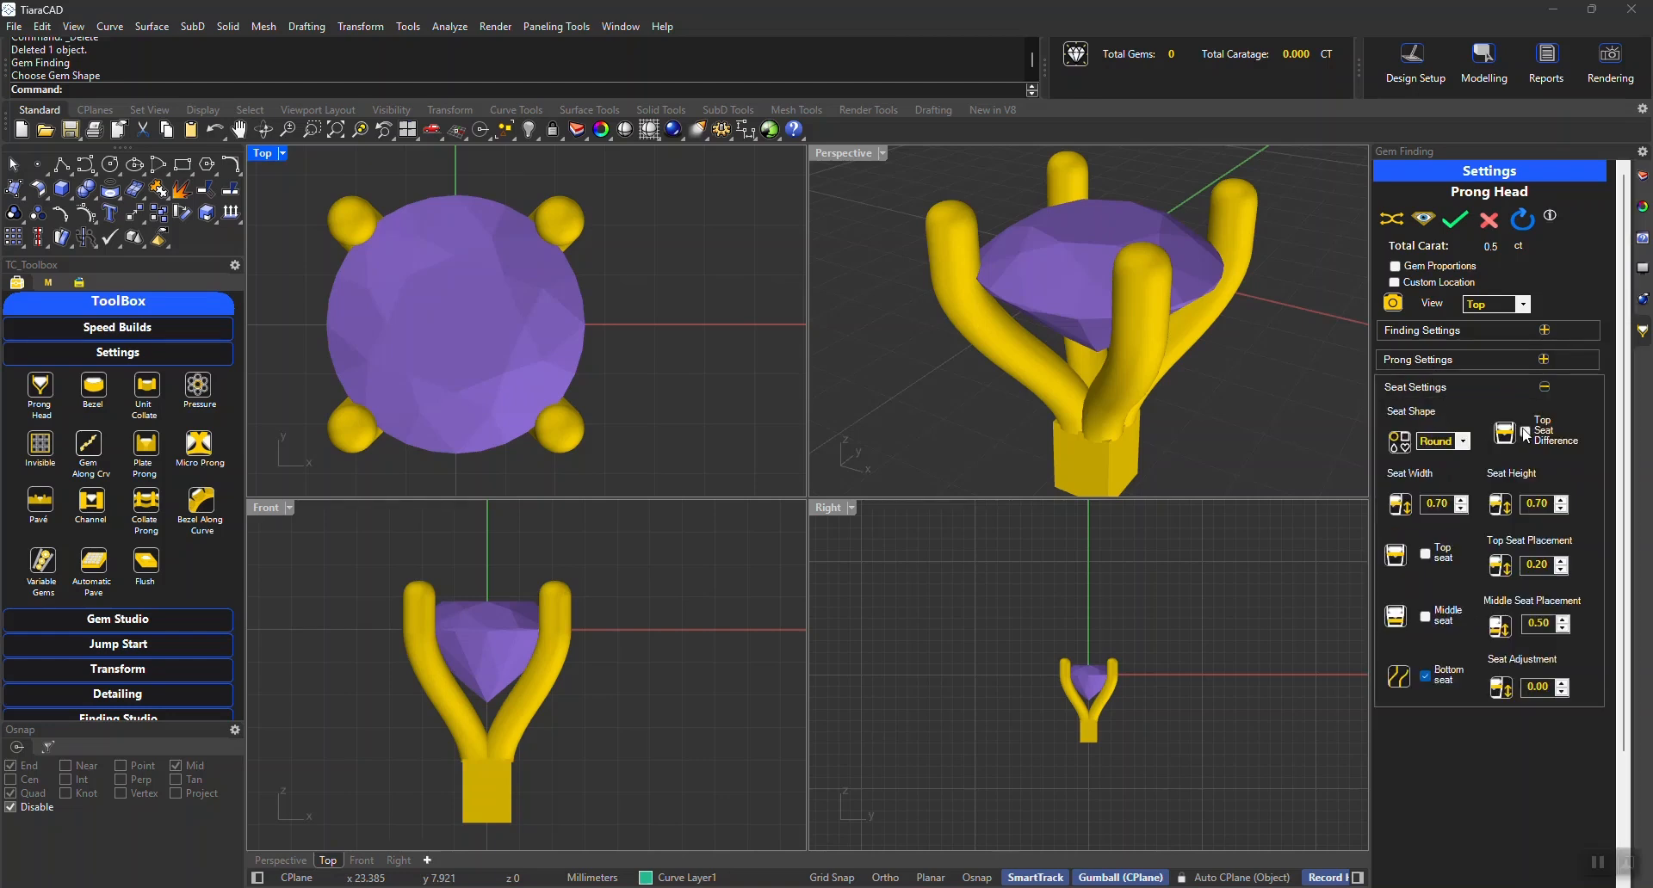
{"action": "left_click", "coordinate": [1425, 555]}
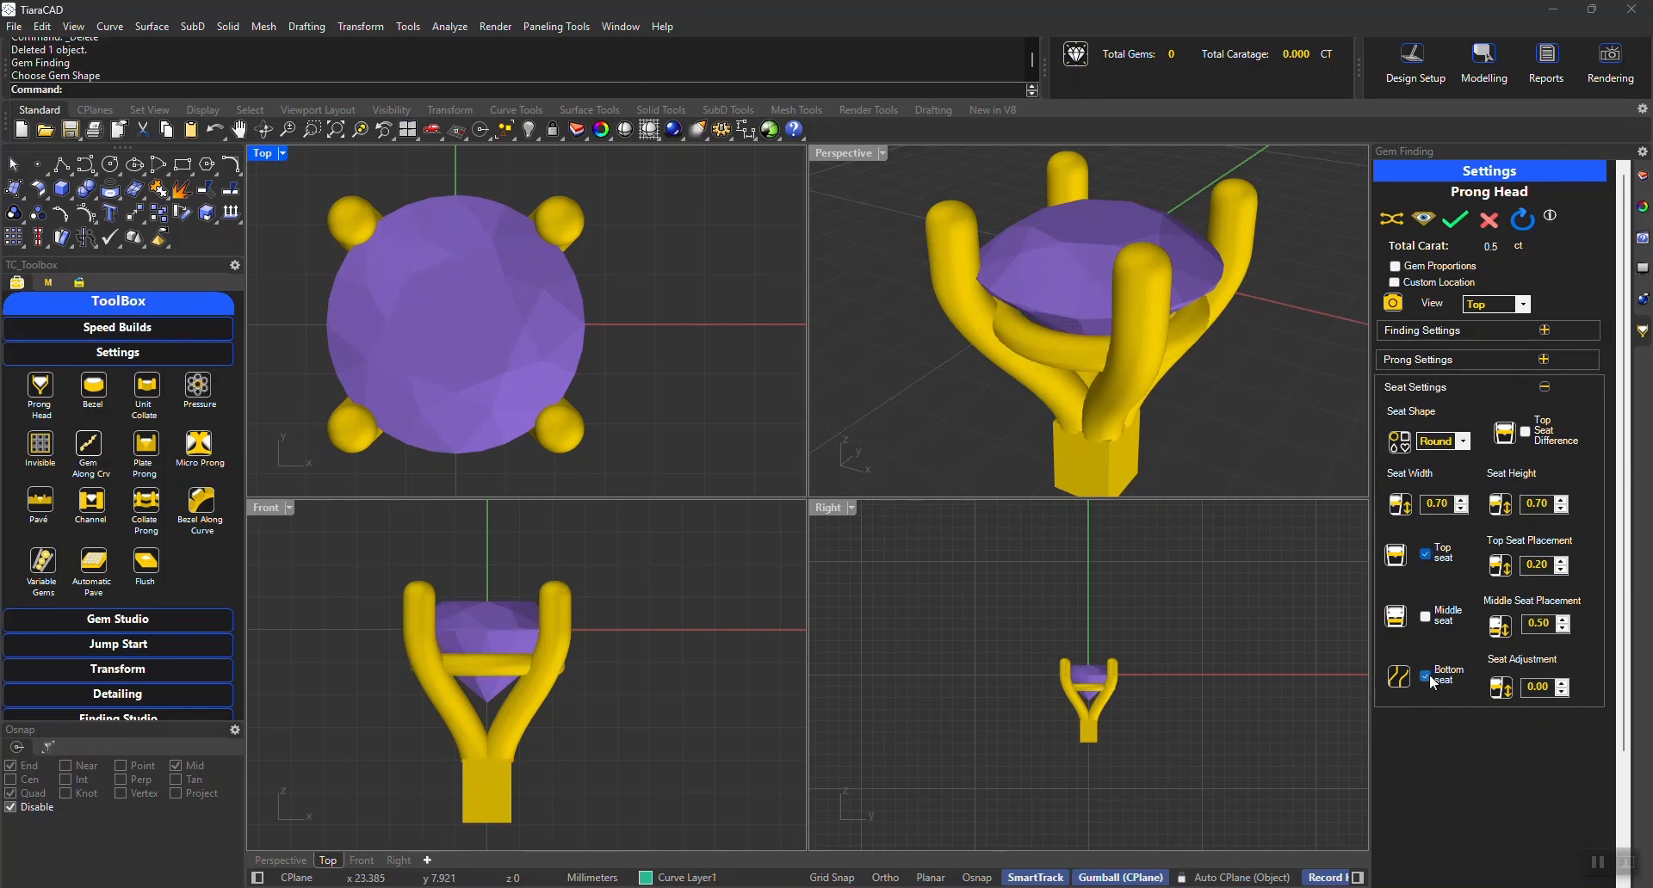
Set the seat shape to Square and the top seat placement to 0.05
{"action": "left_click", "coordinate": [1447, 443]}
{"action": "left_click", "coordinate": [1443, 458]}
{"action": "left_click", "coordinate": [1443, 457]}
{"action": "left_click", "coordinate": [1446, 473]}
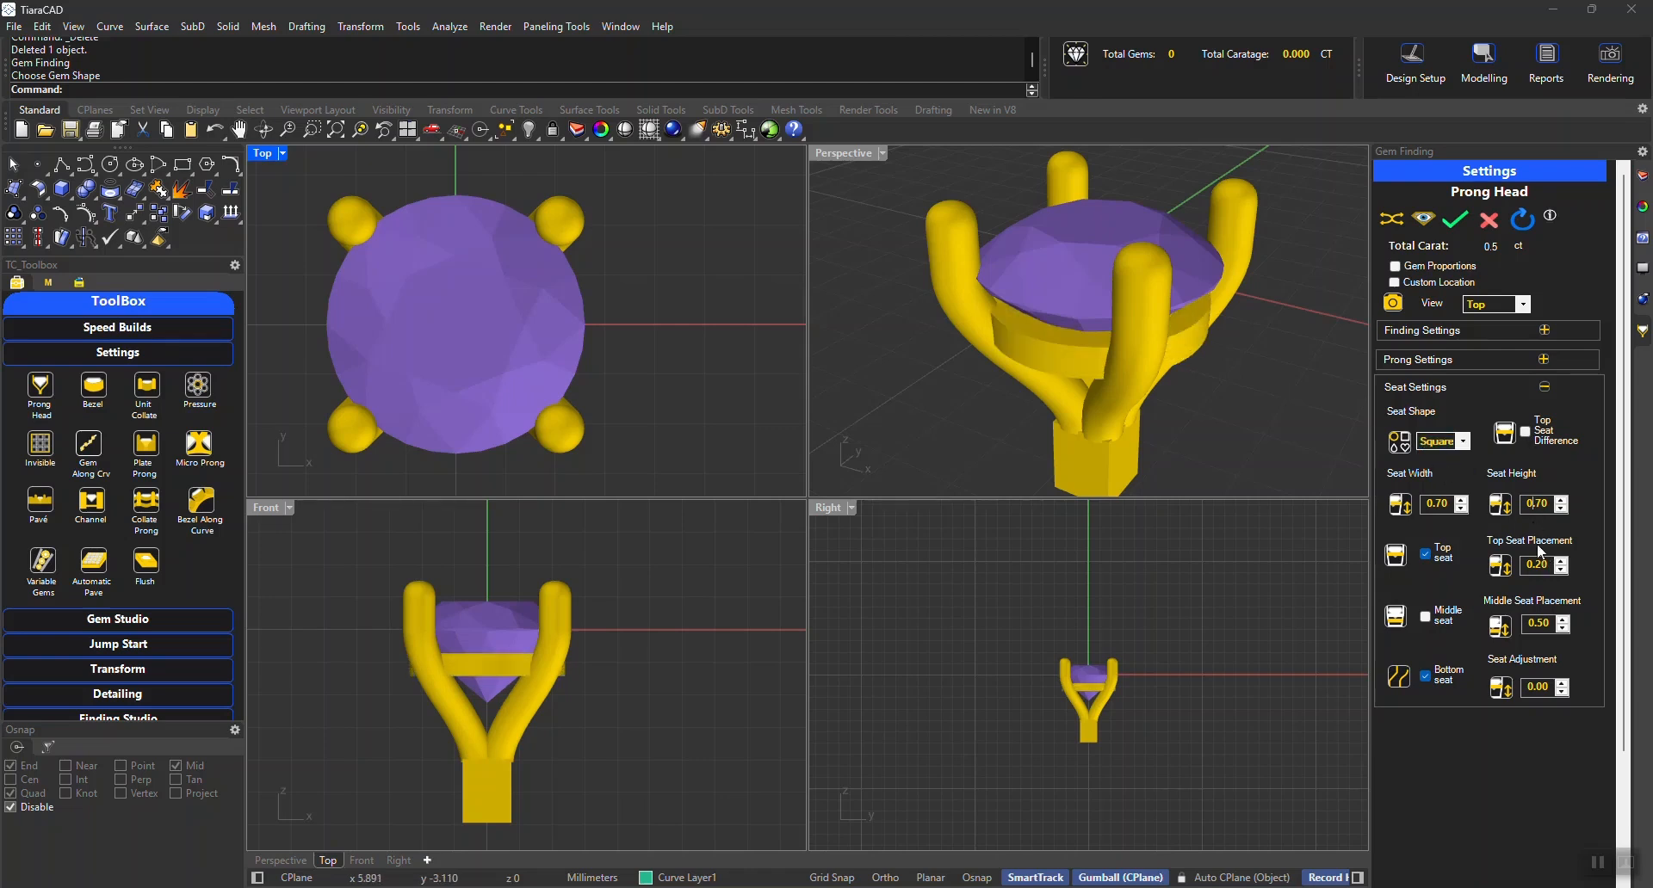
{"action": "key", "text": "BackSpace"}
{"action": "key", "text": "Return"}
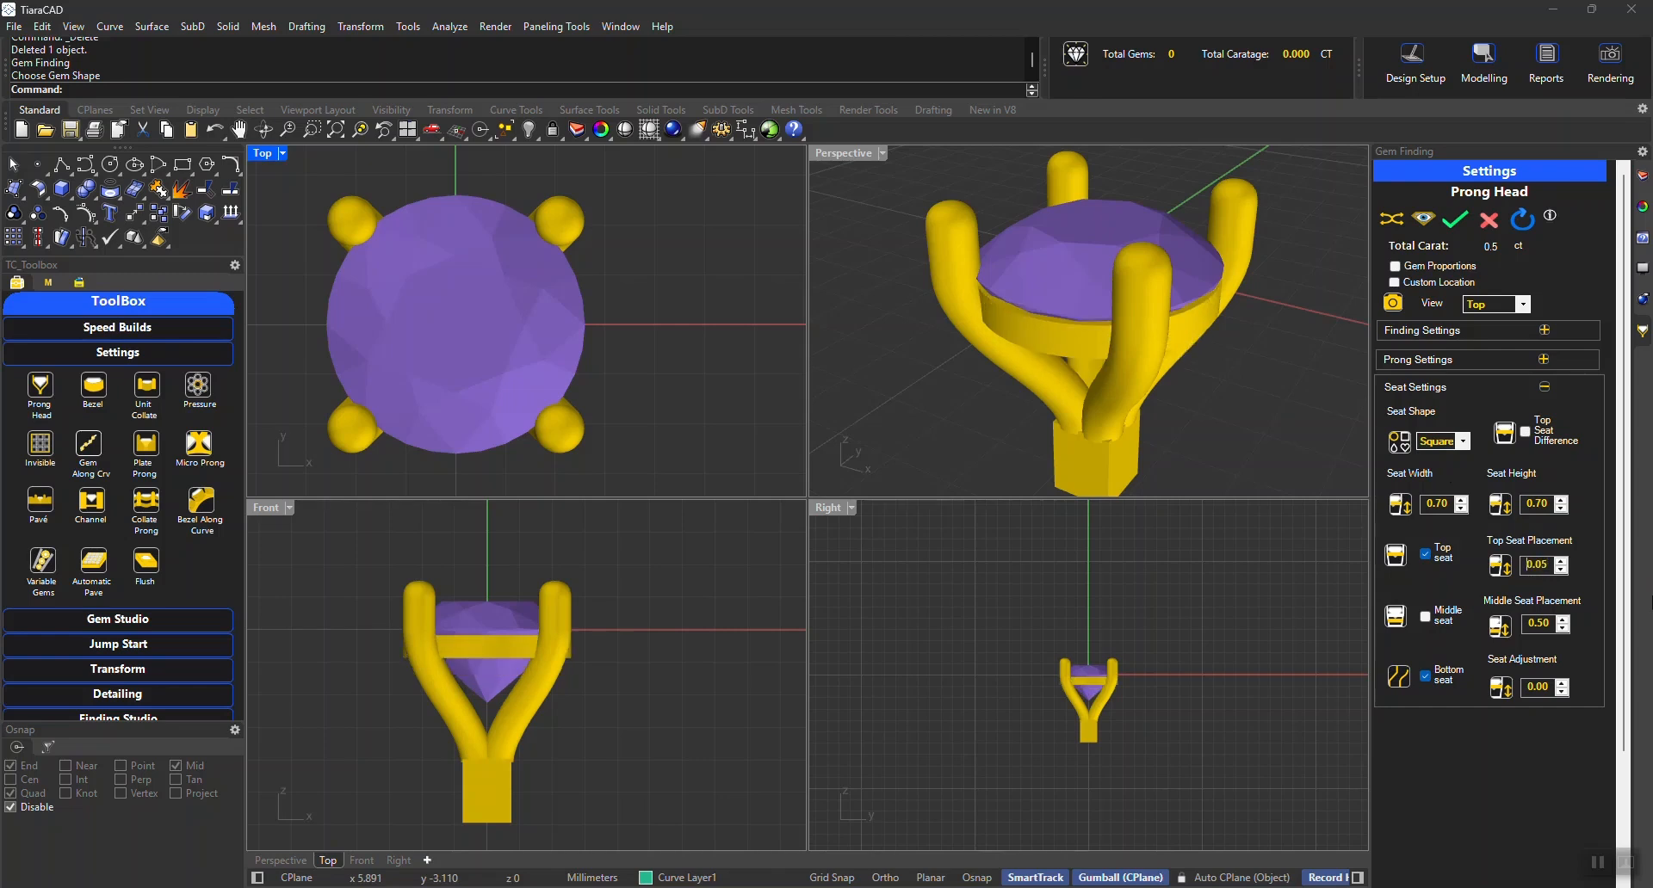
Increase the seat adjustment to 0.20
{"action": "left_click", "coordinate": [1562, 682]}
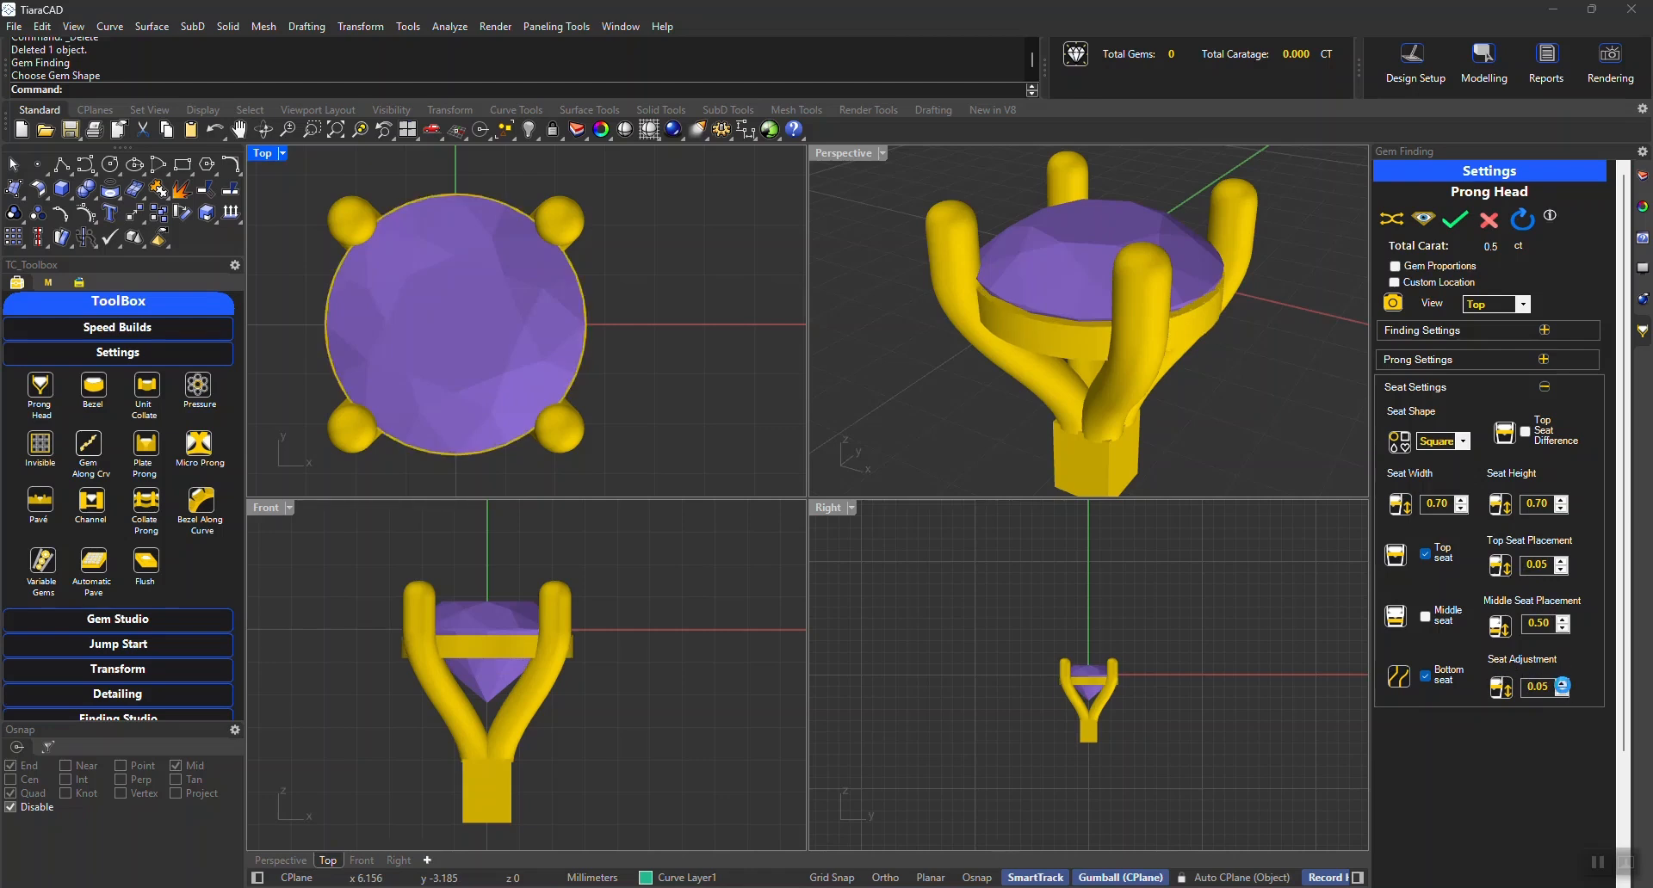
{"action": "left_click", "coordinate": [1562, 682]}
{"action": "left_click", "coordinate": [1562, 681]}
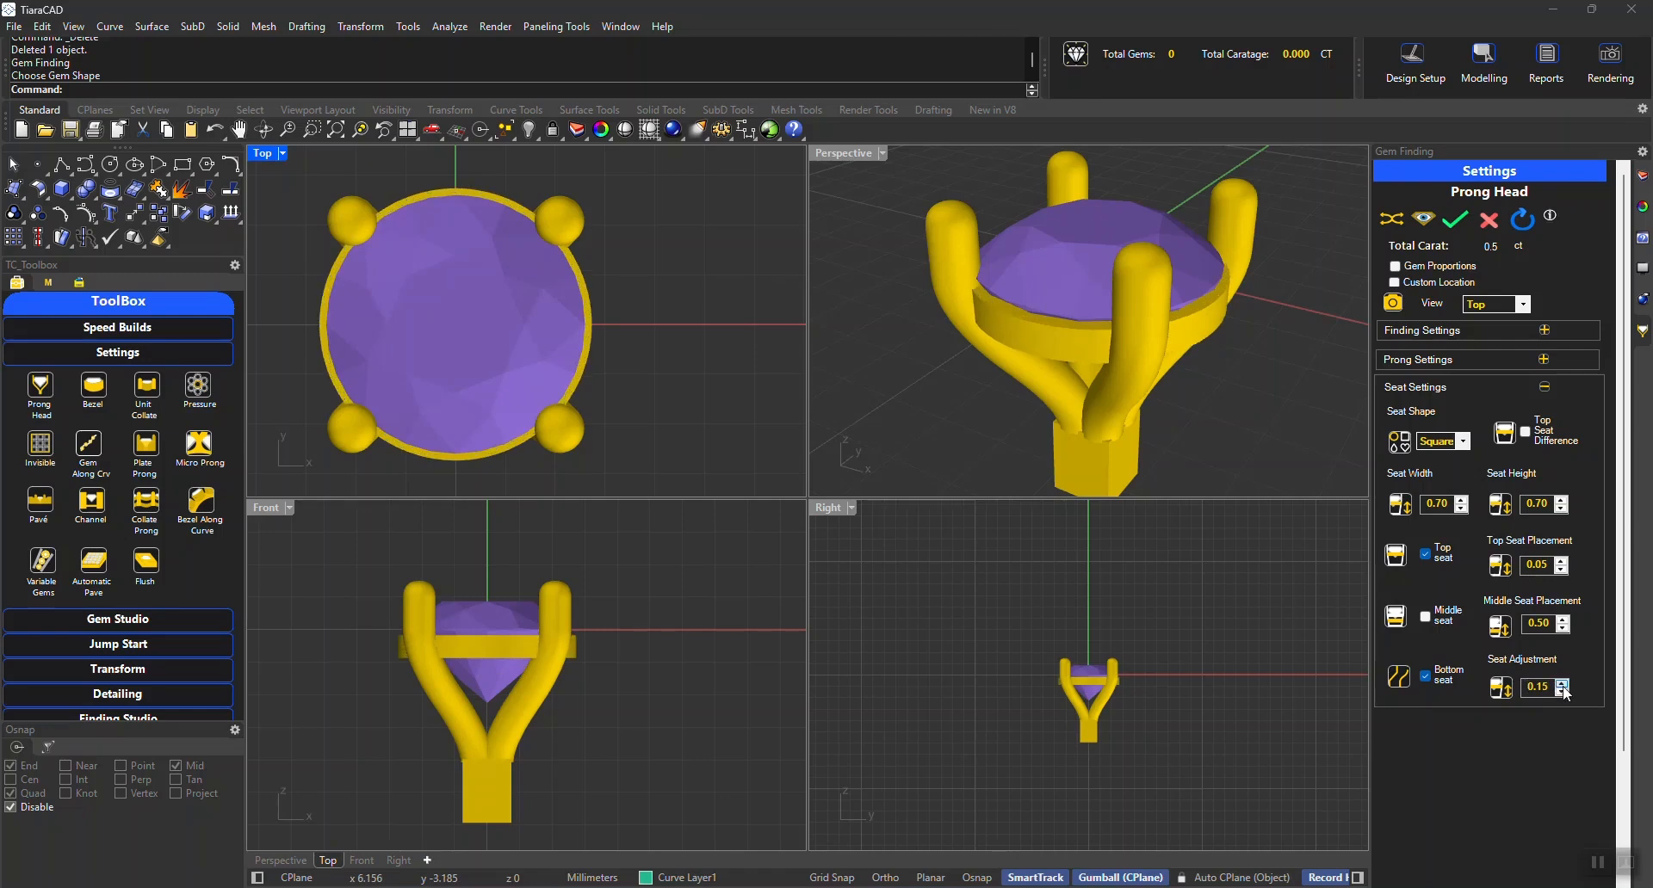
{"action": "left_click", "coordinate": [1563, 683]}
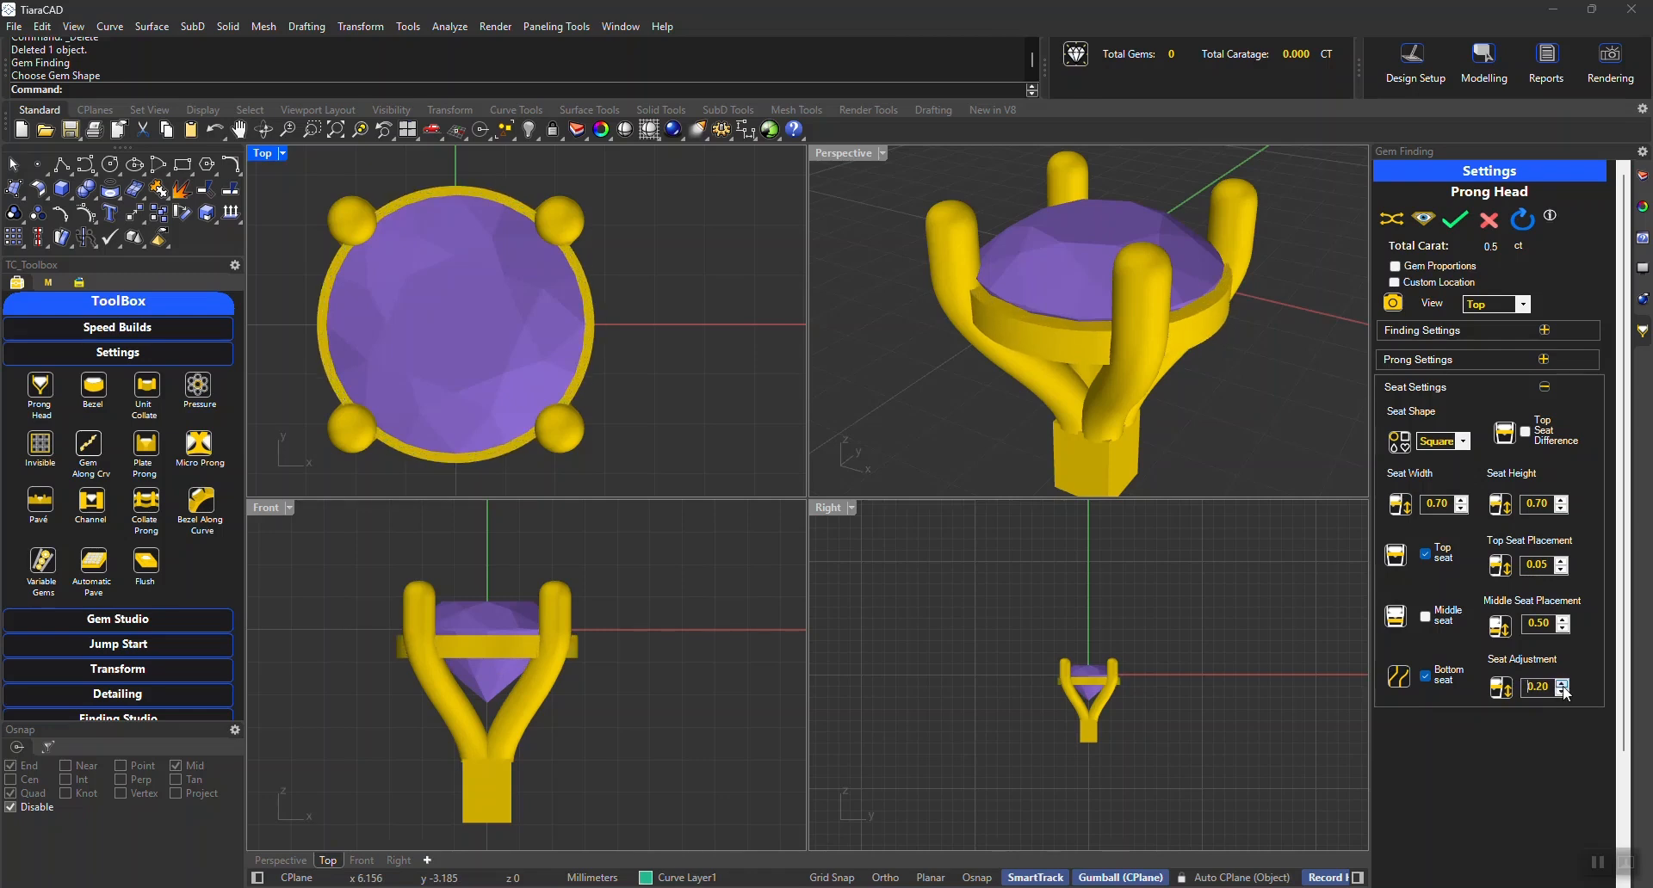
Lower the seat adjustment to -0.05 and hide the gem to reveal the seat ring
{"action": "left_click", "coordinate": [1563, 693]}
{"action": "left_click", "coordinate": [1563, 693]}
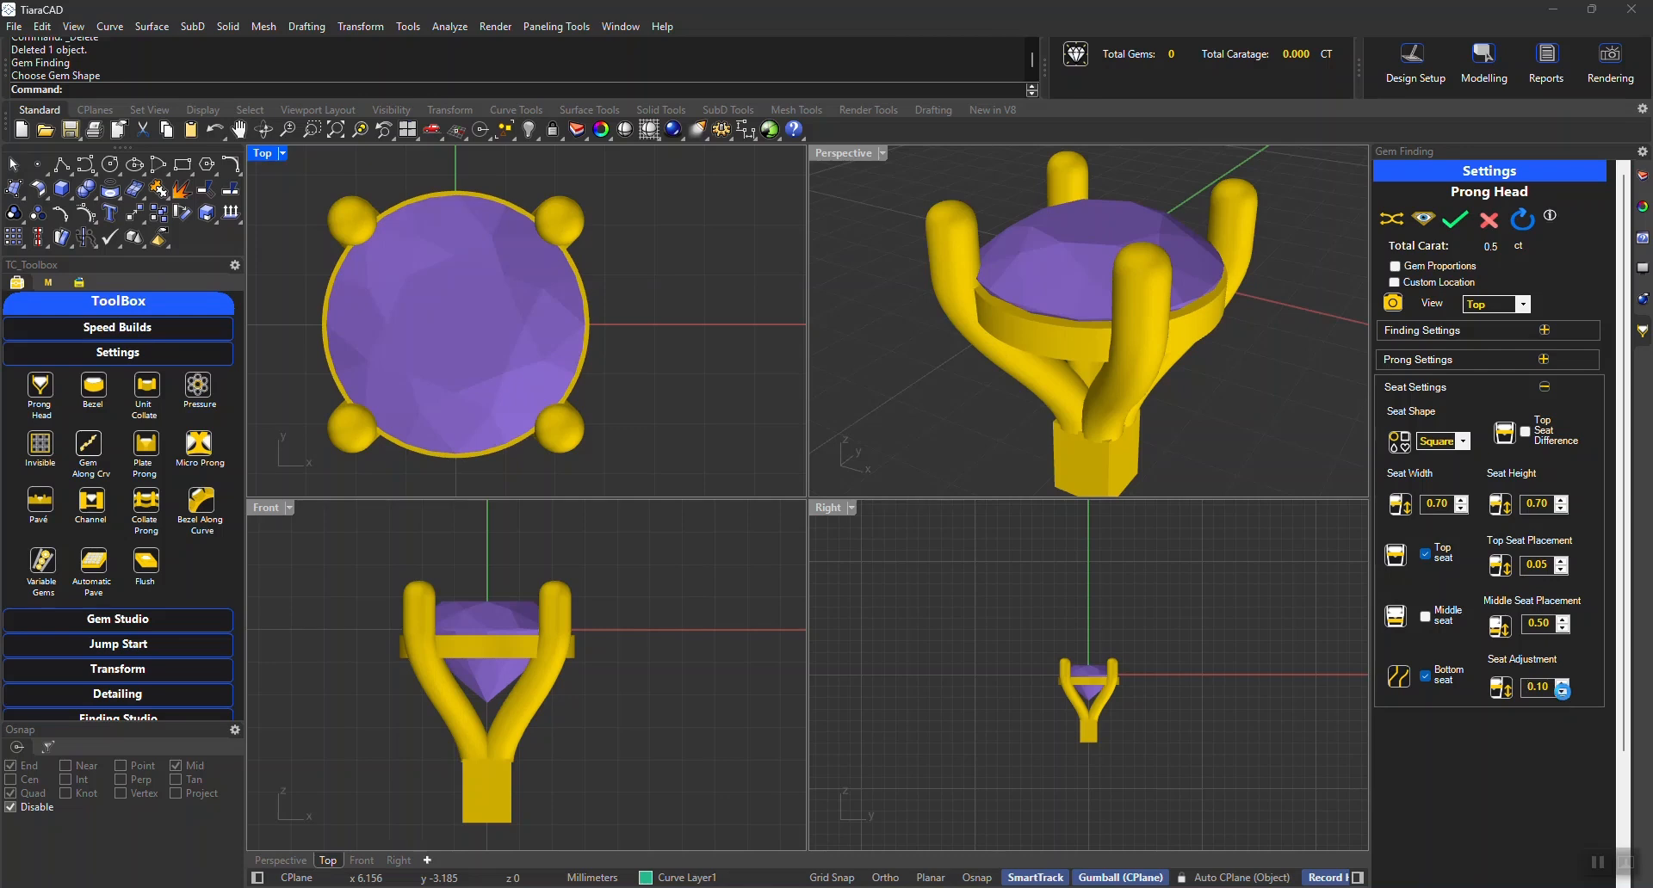
{"action": "left_click", "coordinate": [1562, 693]}
{"action": "left_click", "coordinate": [1563, 694]}
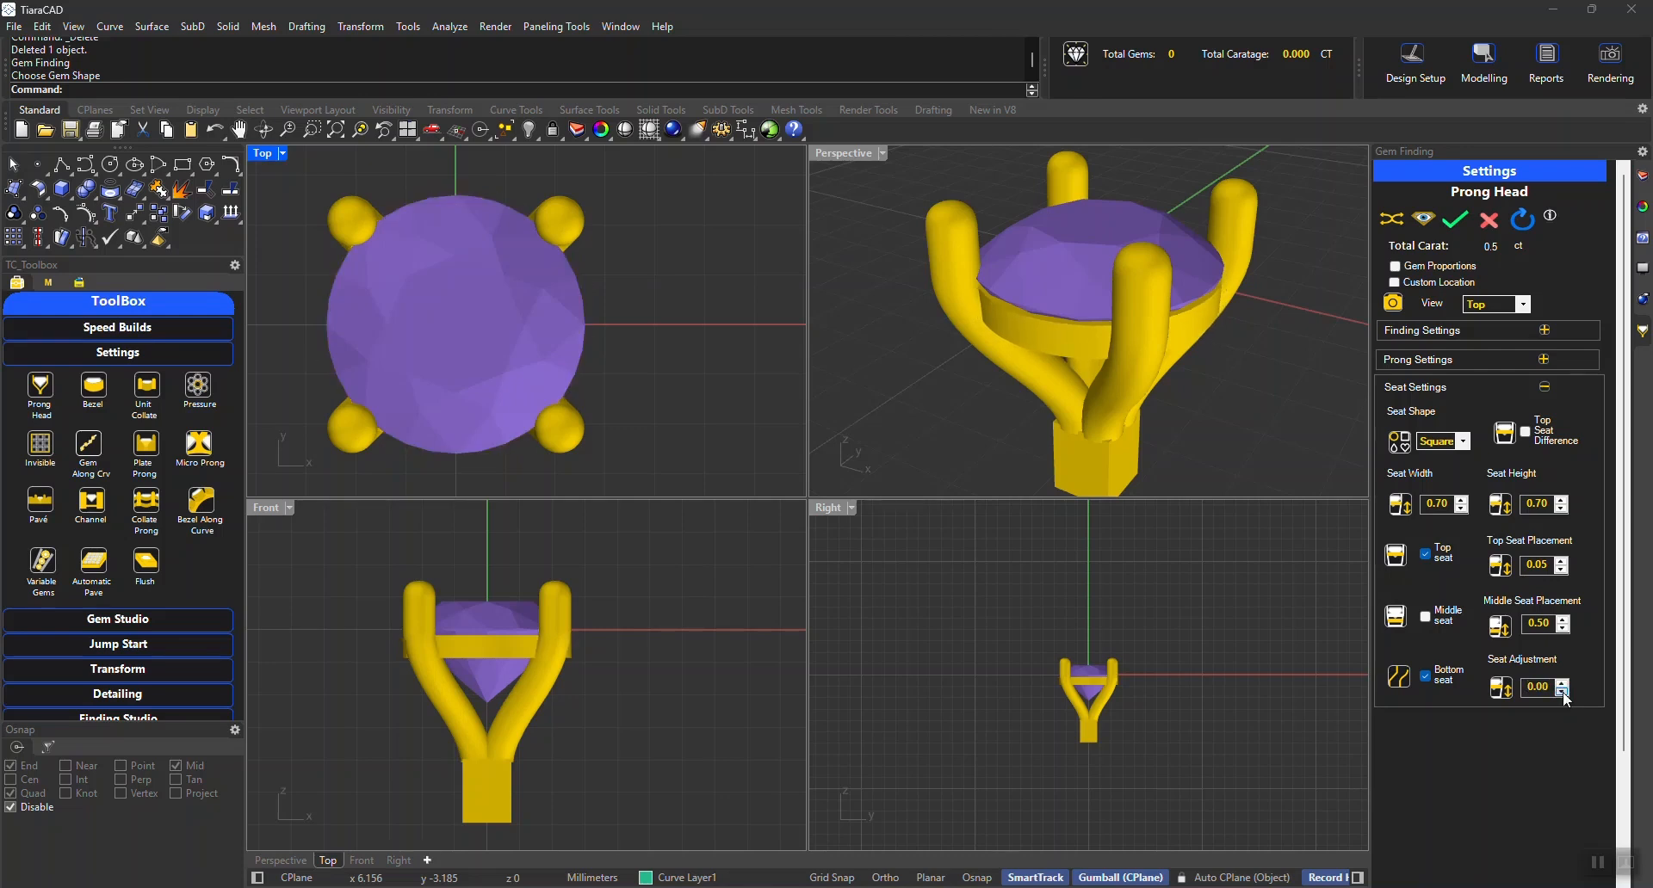
{"action": "left_click", "coordinate": [1562, 693]}
{"action": "left_click", "coordinate": [1425, 221]}
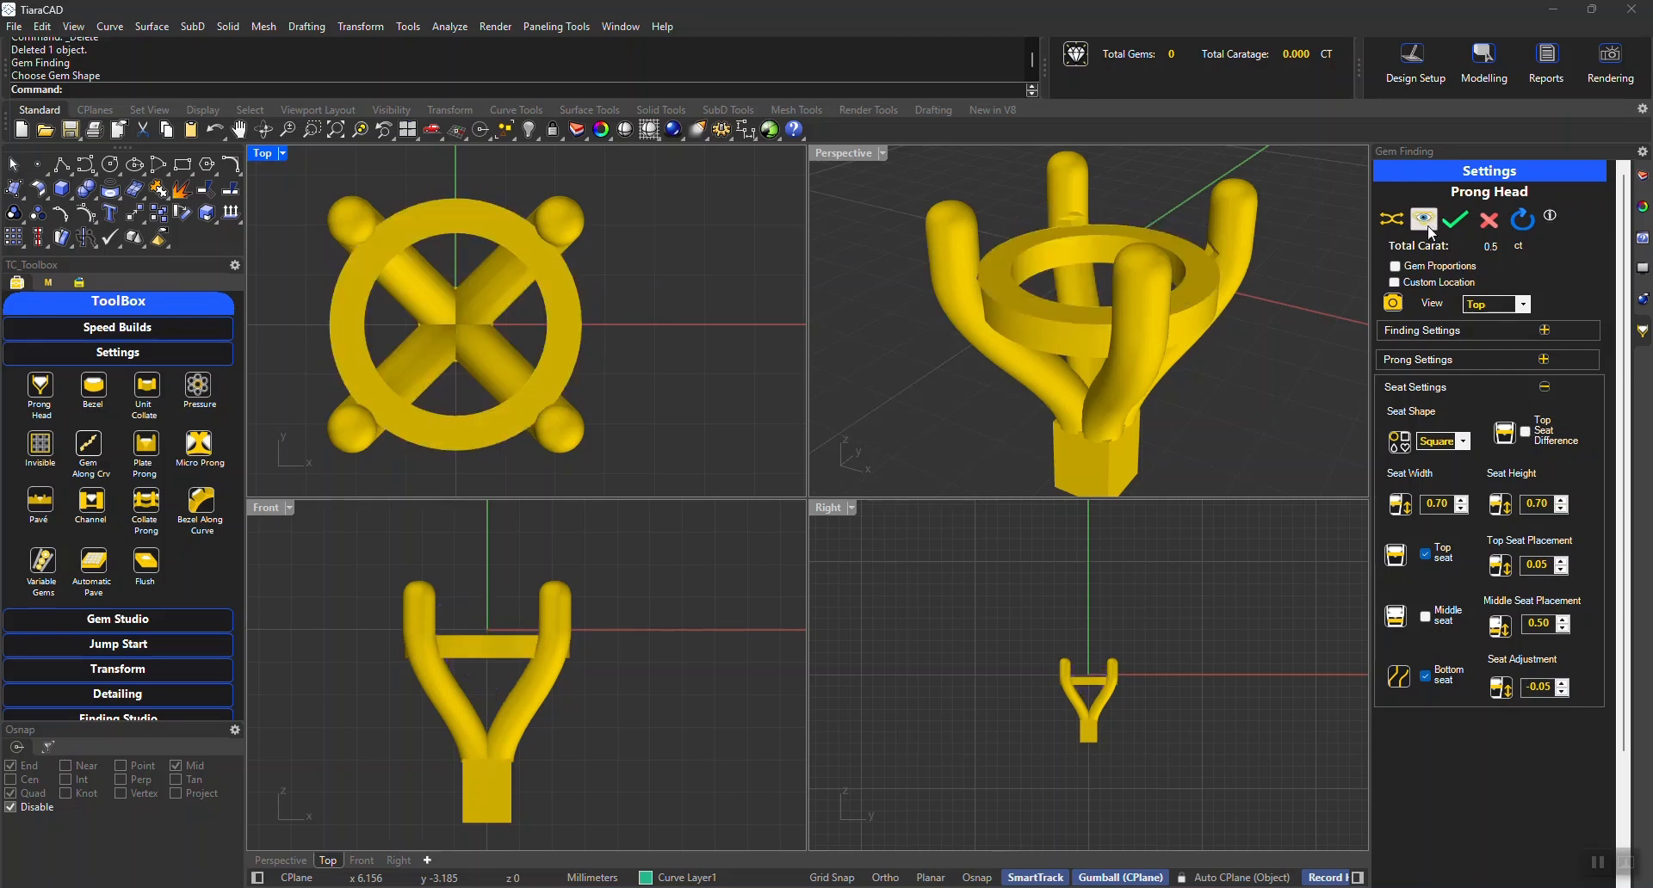
Enable the top seat difference for the prong head and show the gem again
{"action": "left_click", "coordinate": [1425, 220]}
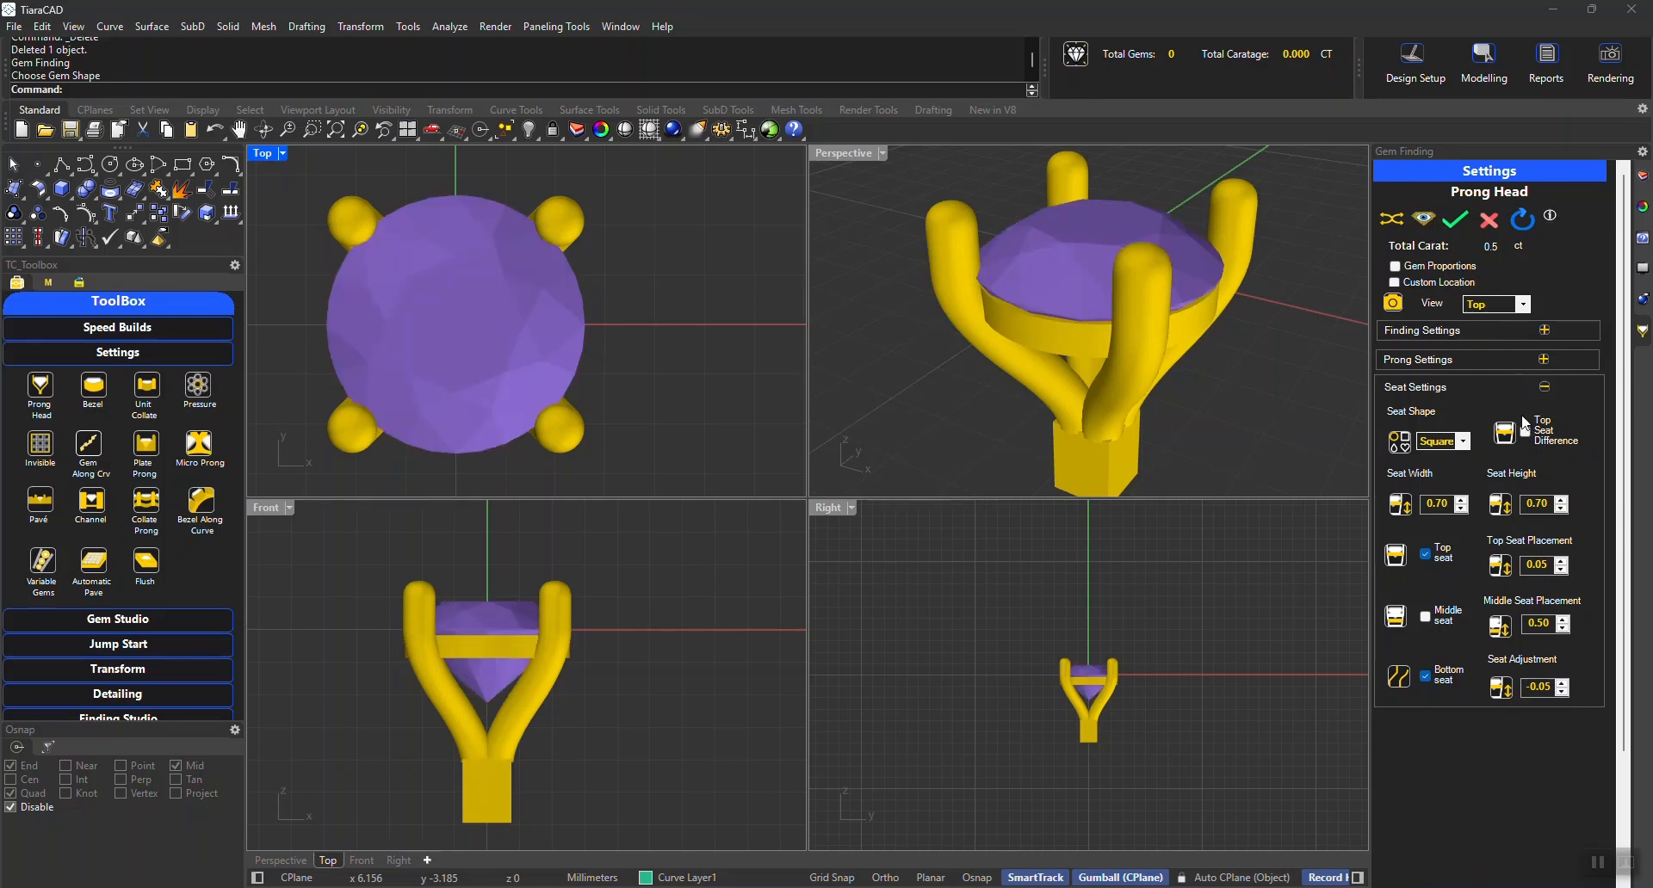
{"action": "left_click", "coordinate": [1425, 221]}
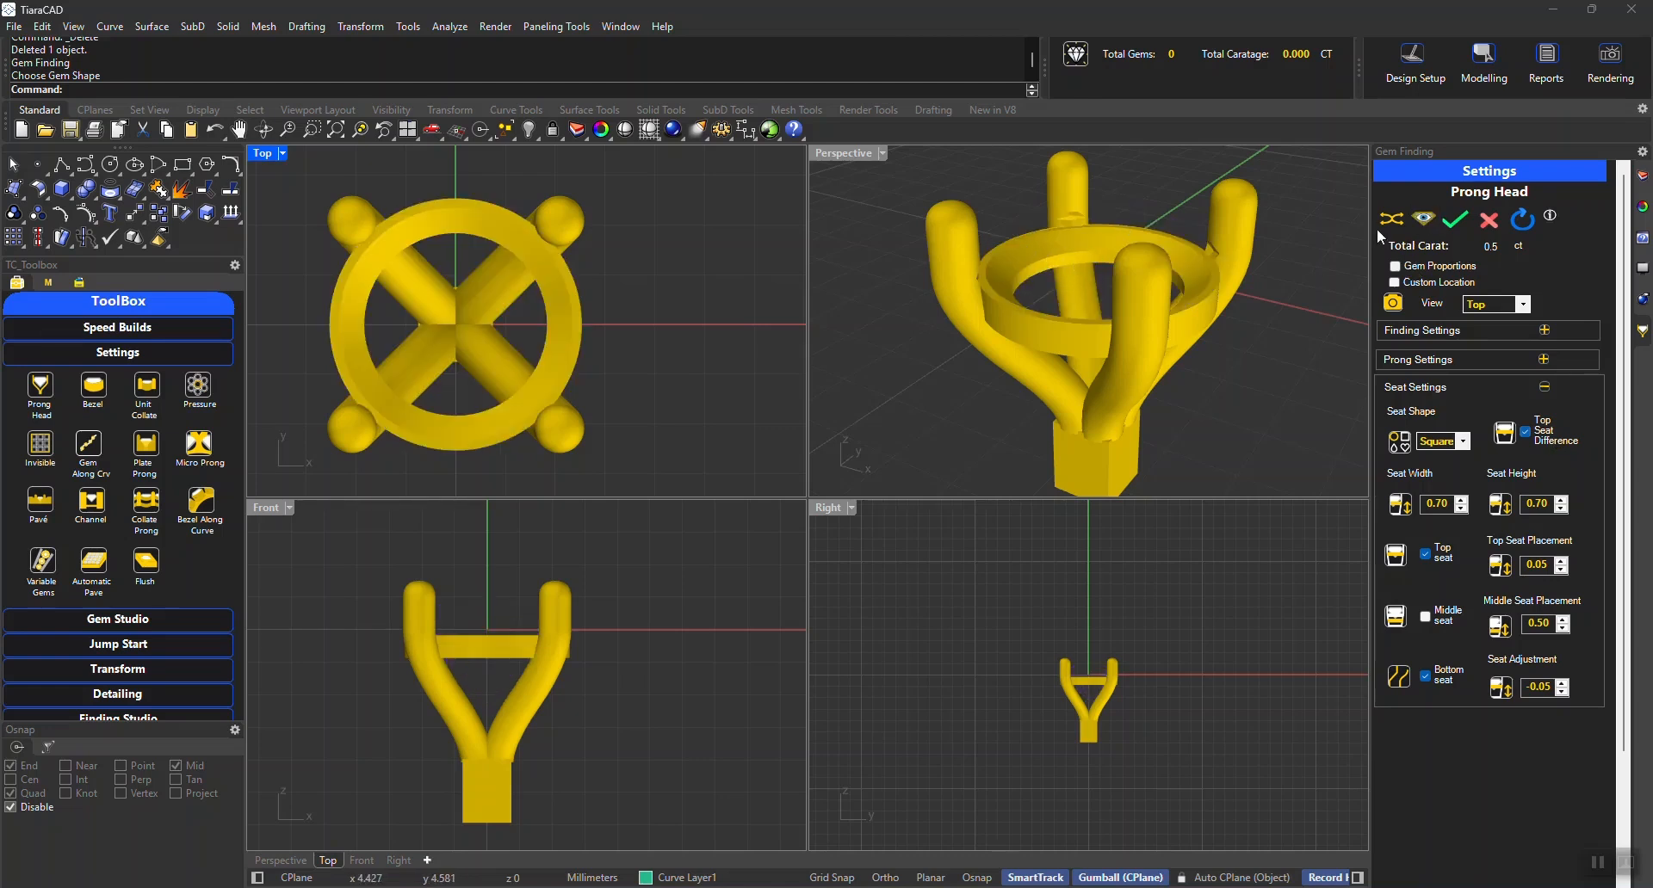
{"action": "left_click", "coordinate": [1450, 227]}
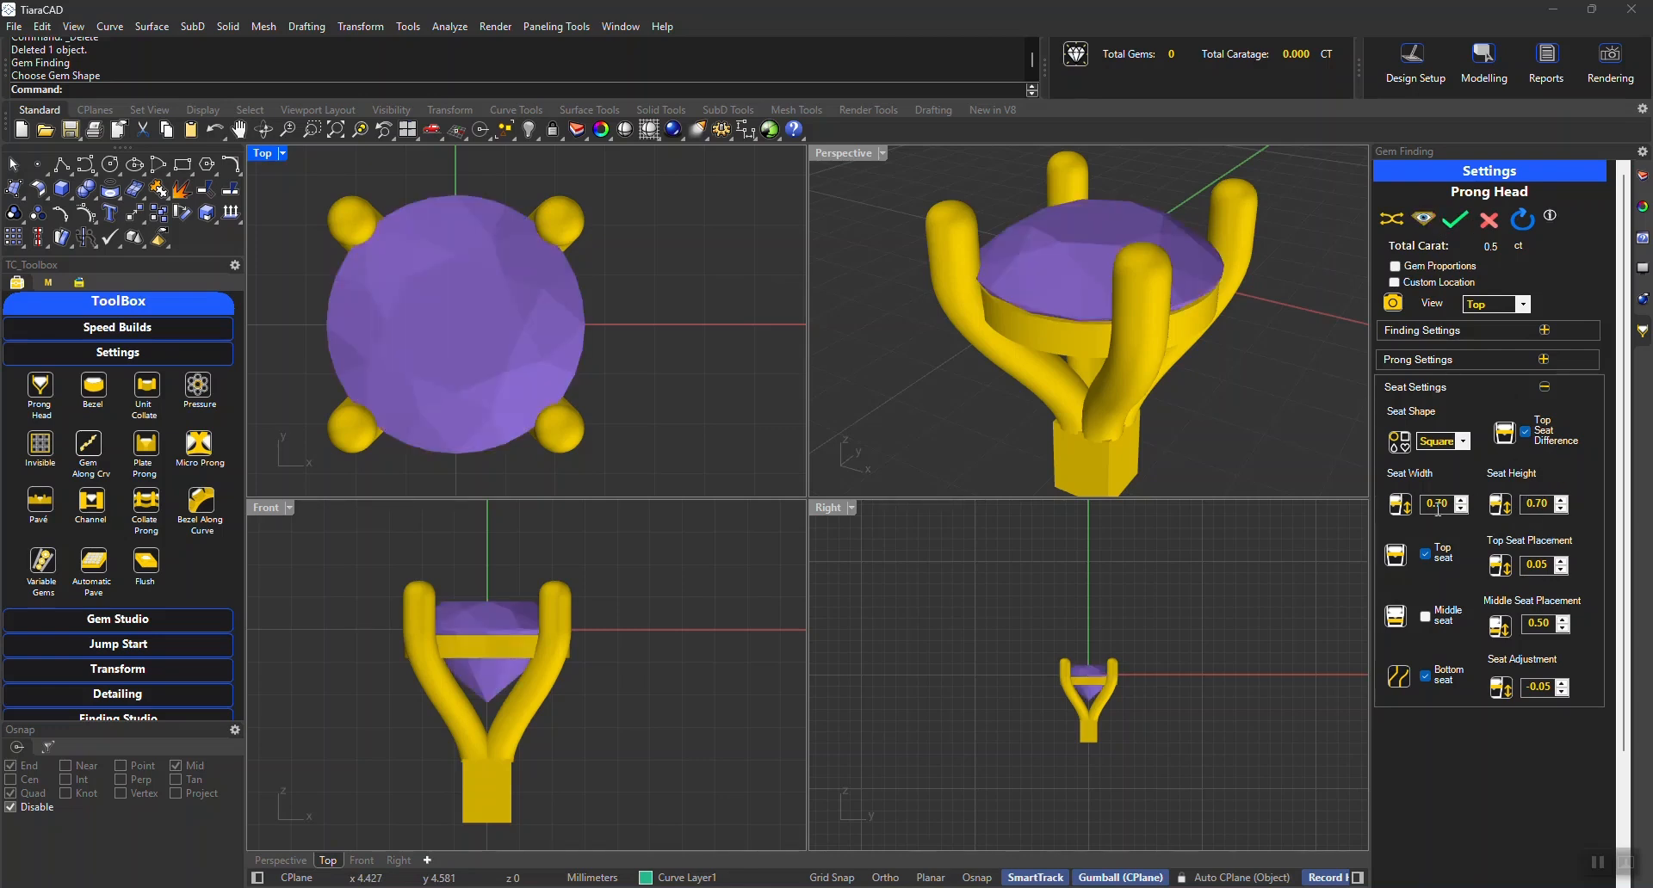
Try the Cushion gem shape in the finding settings and switch it back to Round
{"action": "left_click", "coordinate": [1417, 388]}
{"action": "left_click", "coordinate": [1425, 329]}
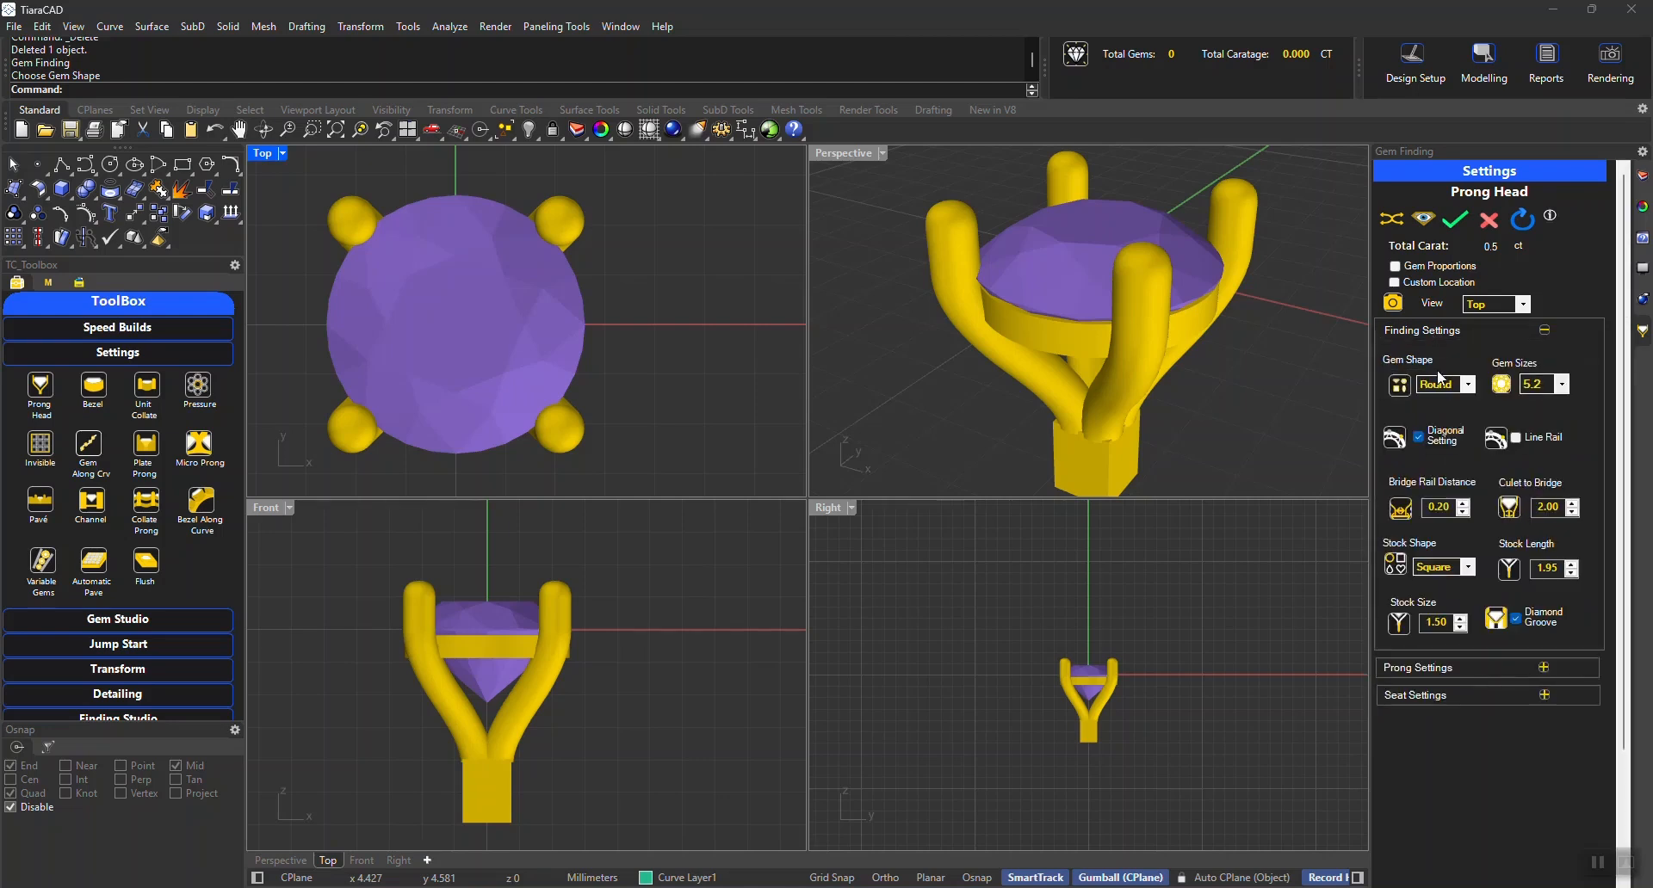
{"action": "left_click", "coordinate": [1443, 386]}
{"action": "left_click", "coordinate": [1449, 413]}
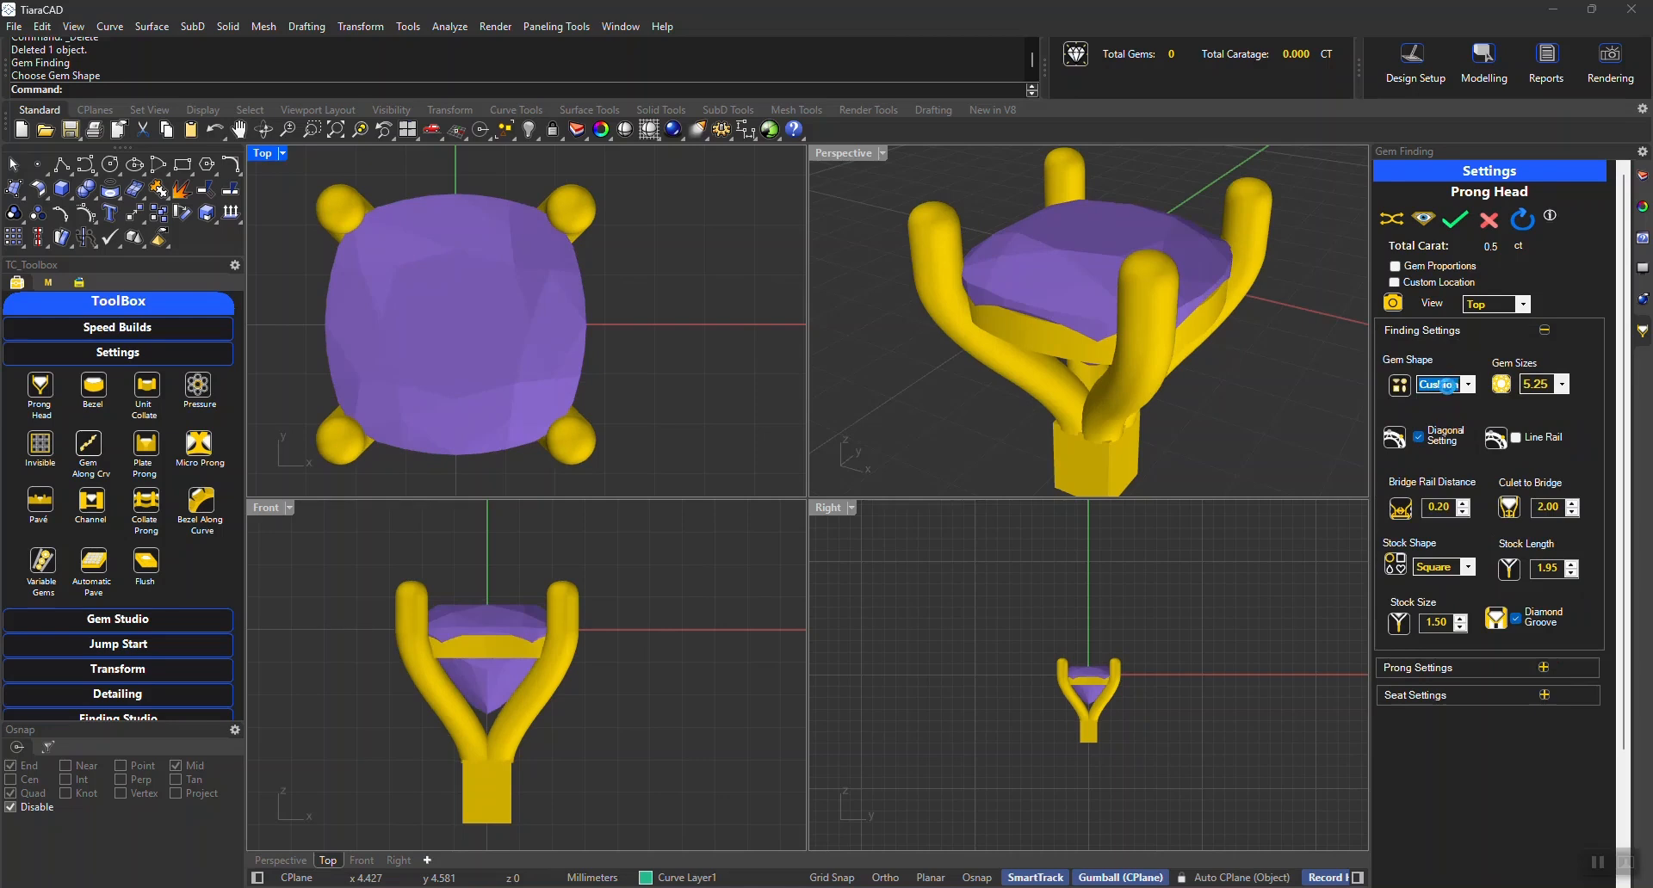
{"action": "left_click", "coordinate": [1434, 392]}
{"action": "left_click", "coordinate": [1431, 402]}
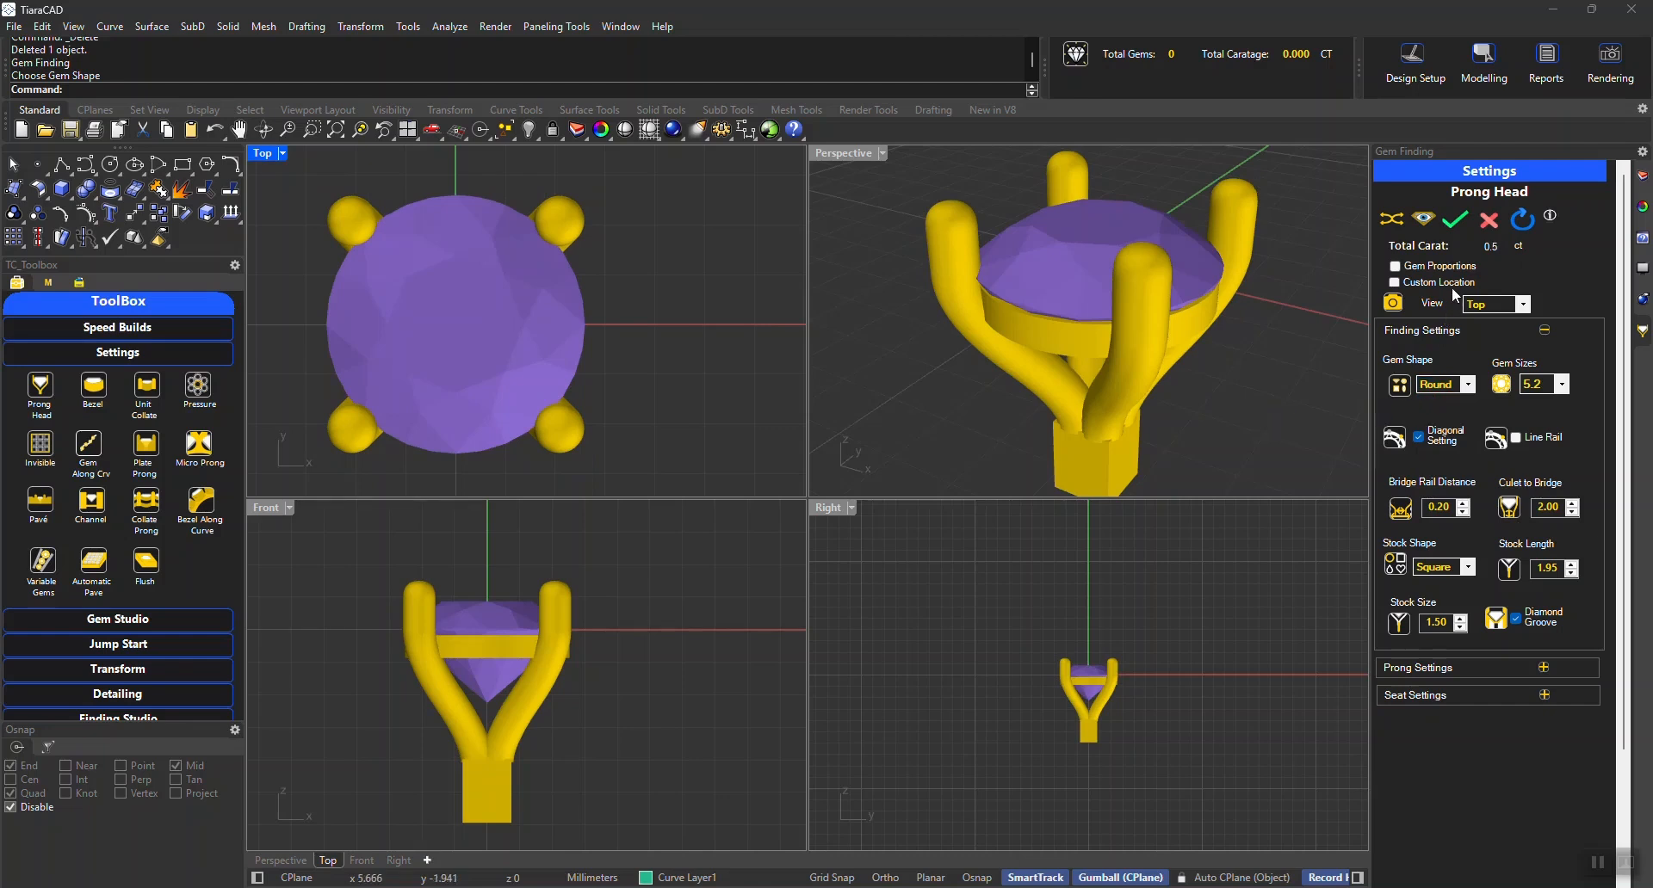
Enable gem proportions, and turn off both the top seat and the top seat difference in the seat settings
{"action": "left_click", "coordinate": [1398, 268]}
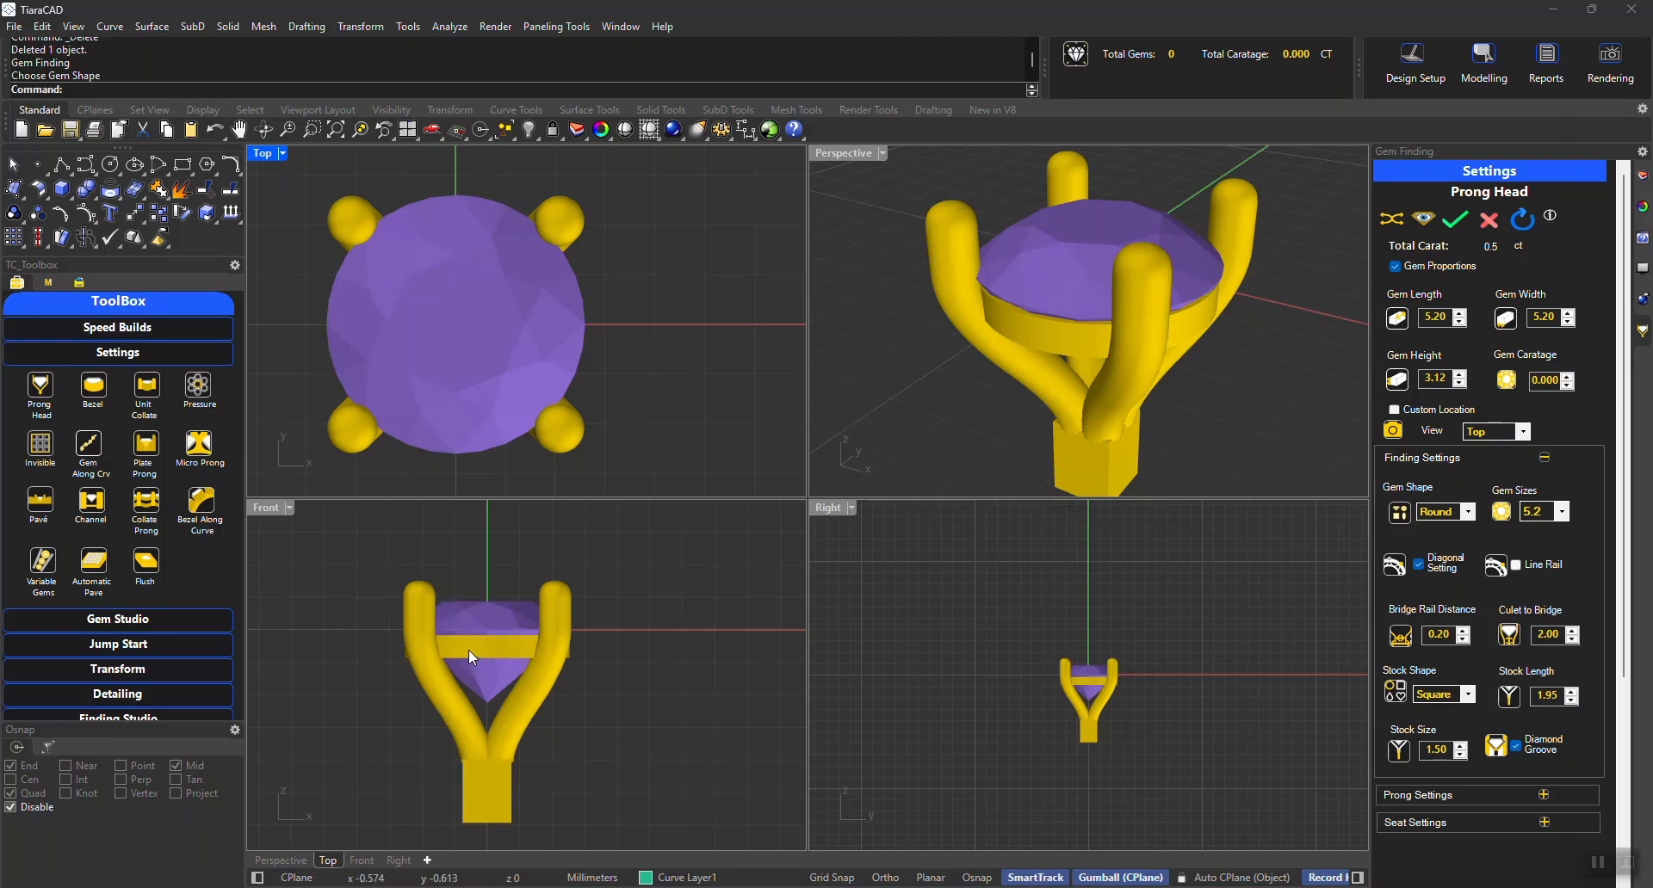
{"action": "scroll", "coordinate": [474, 650], "scroll_direction": "up", "scroll_amount": 3}
{"action": "left_click", "coordinate": [1412, 824]}
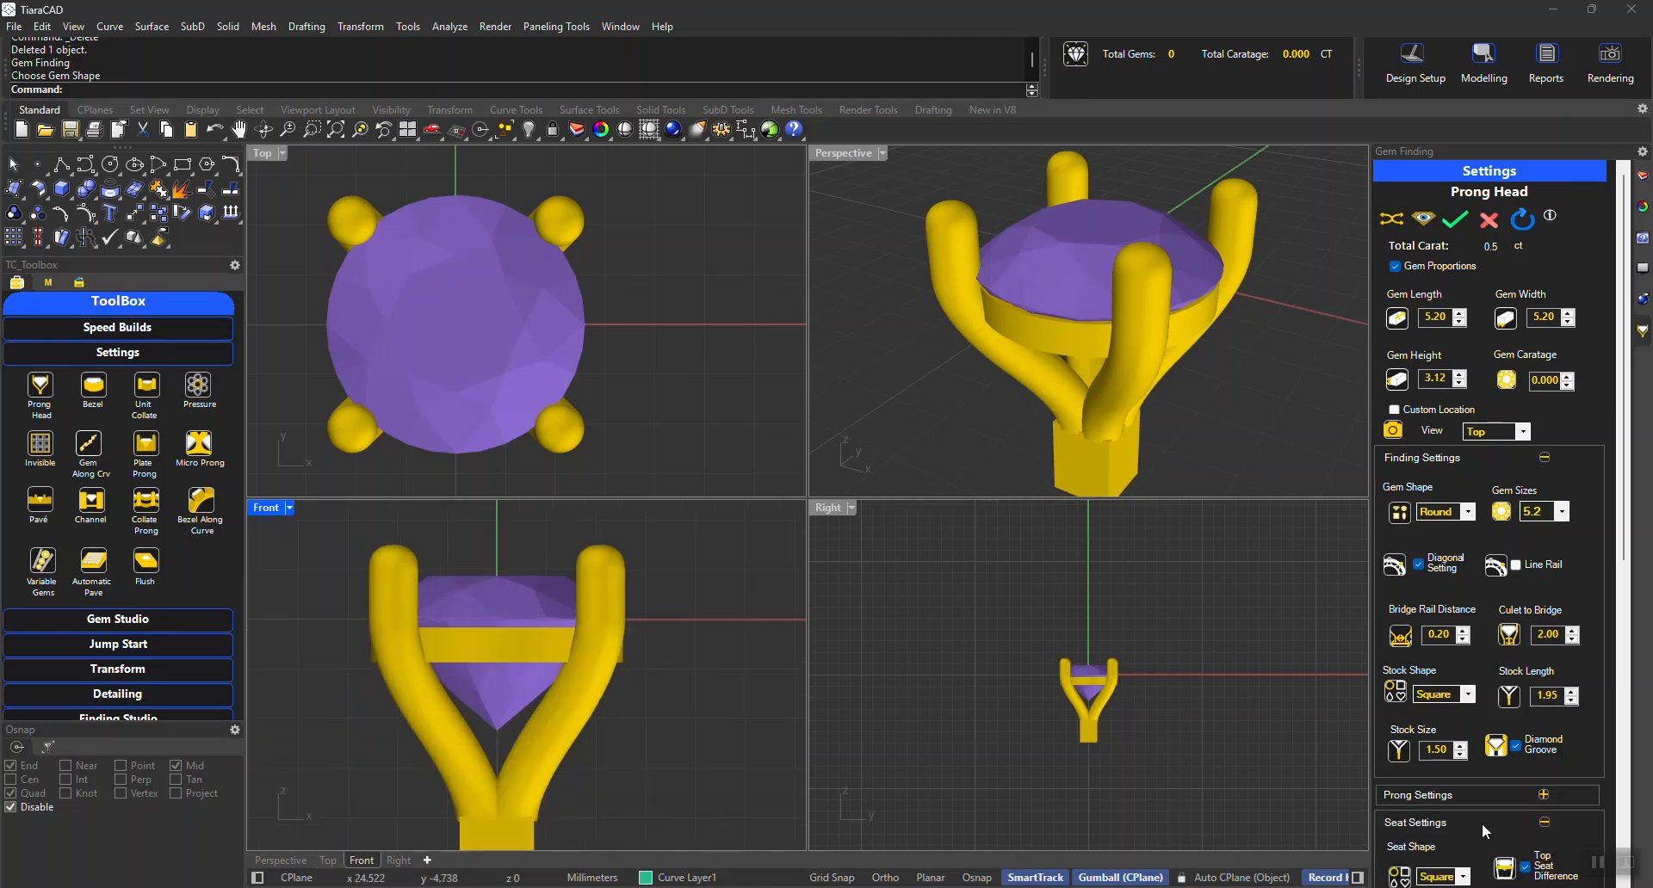
{"action": "scroll", "coordinate": [1498, 792], "scroll_direction": "down", "scroll_amount": 5}
{"action": "left_click", "coordinate": [1426, 575]}
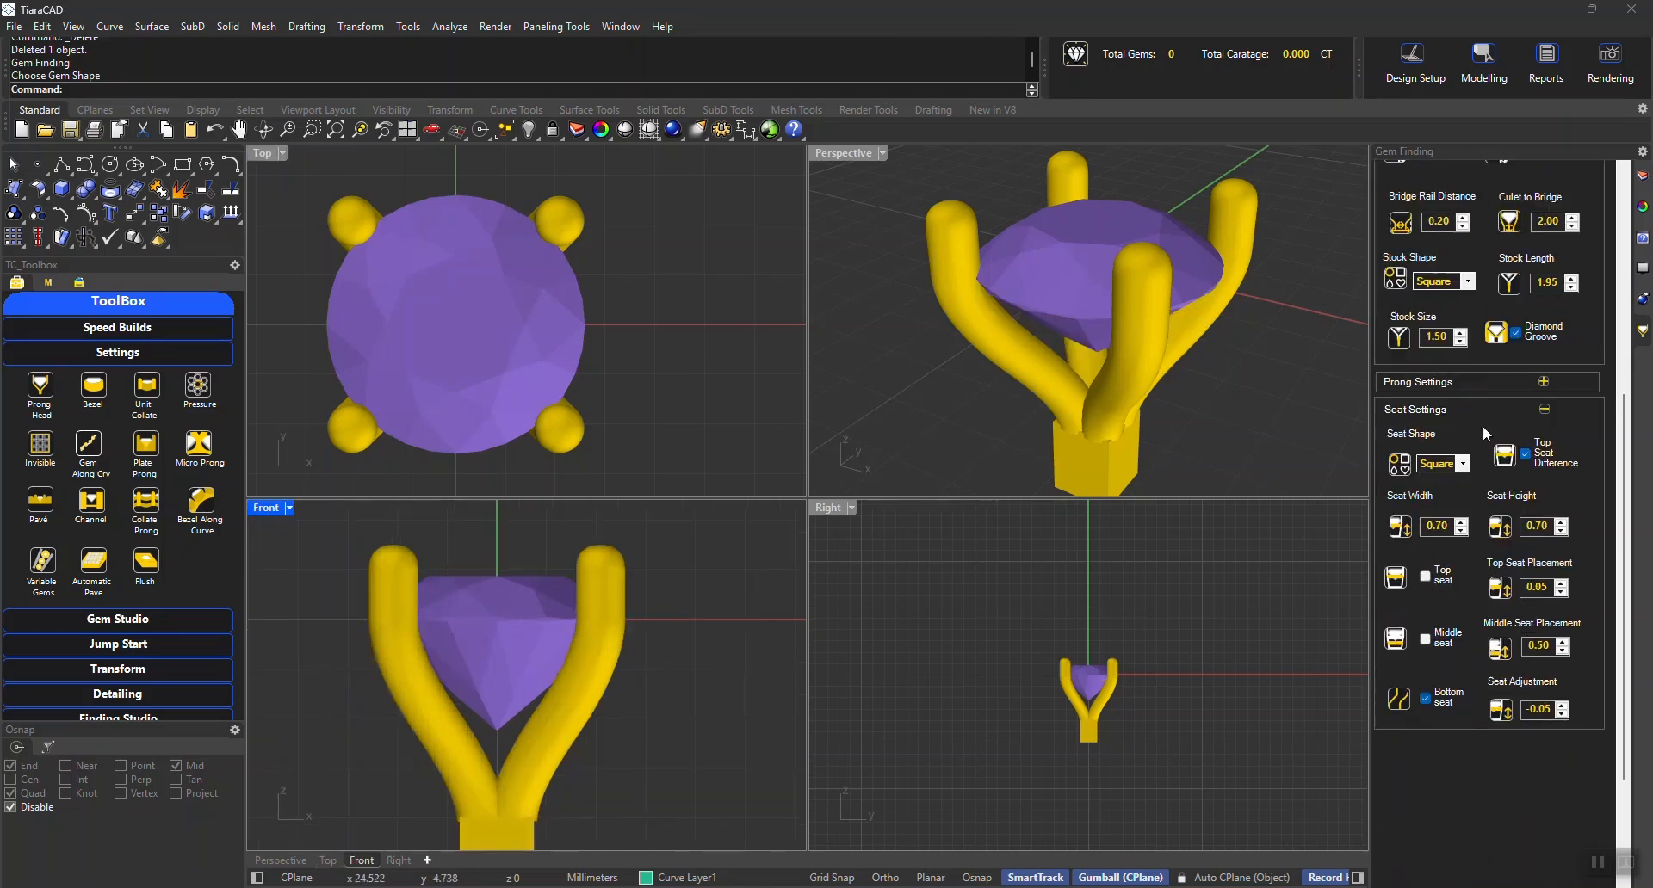
{"action": "left_click", "coordinate": [1525, 453]}
{"action": "left_click", "coordinate": [1432, 412]}
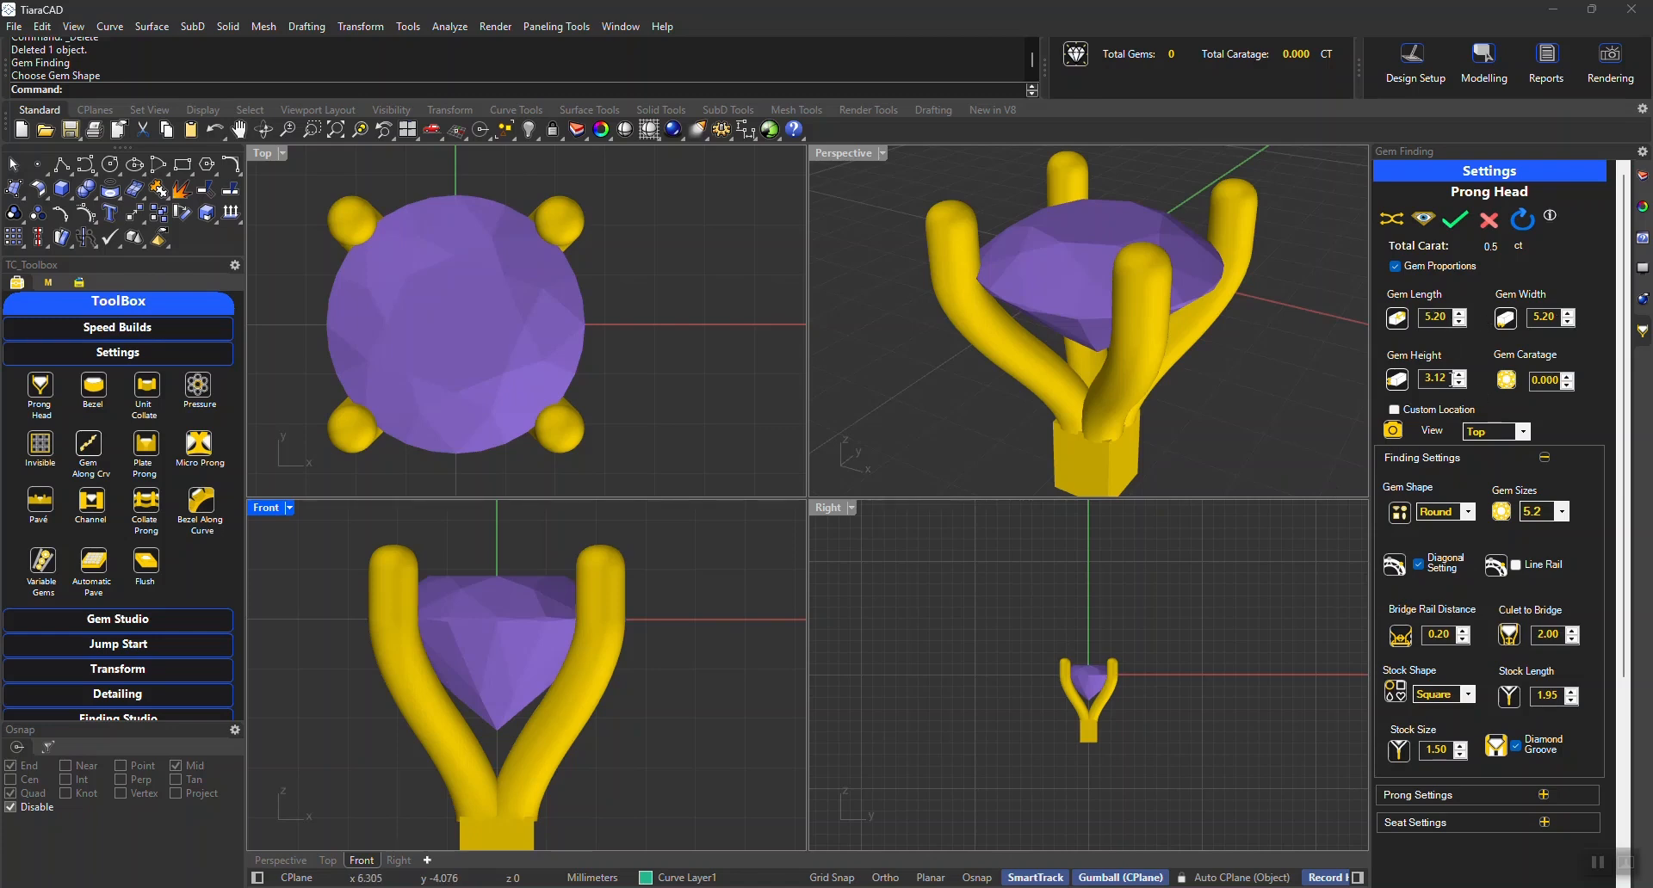
Set the gem height to 3.20 and the gem caratage to 0.505
{"action": "double_click", "coordinate": [1429, 380]}
{"action": "type", "text": "3.2"}
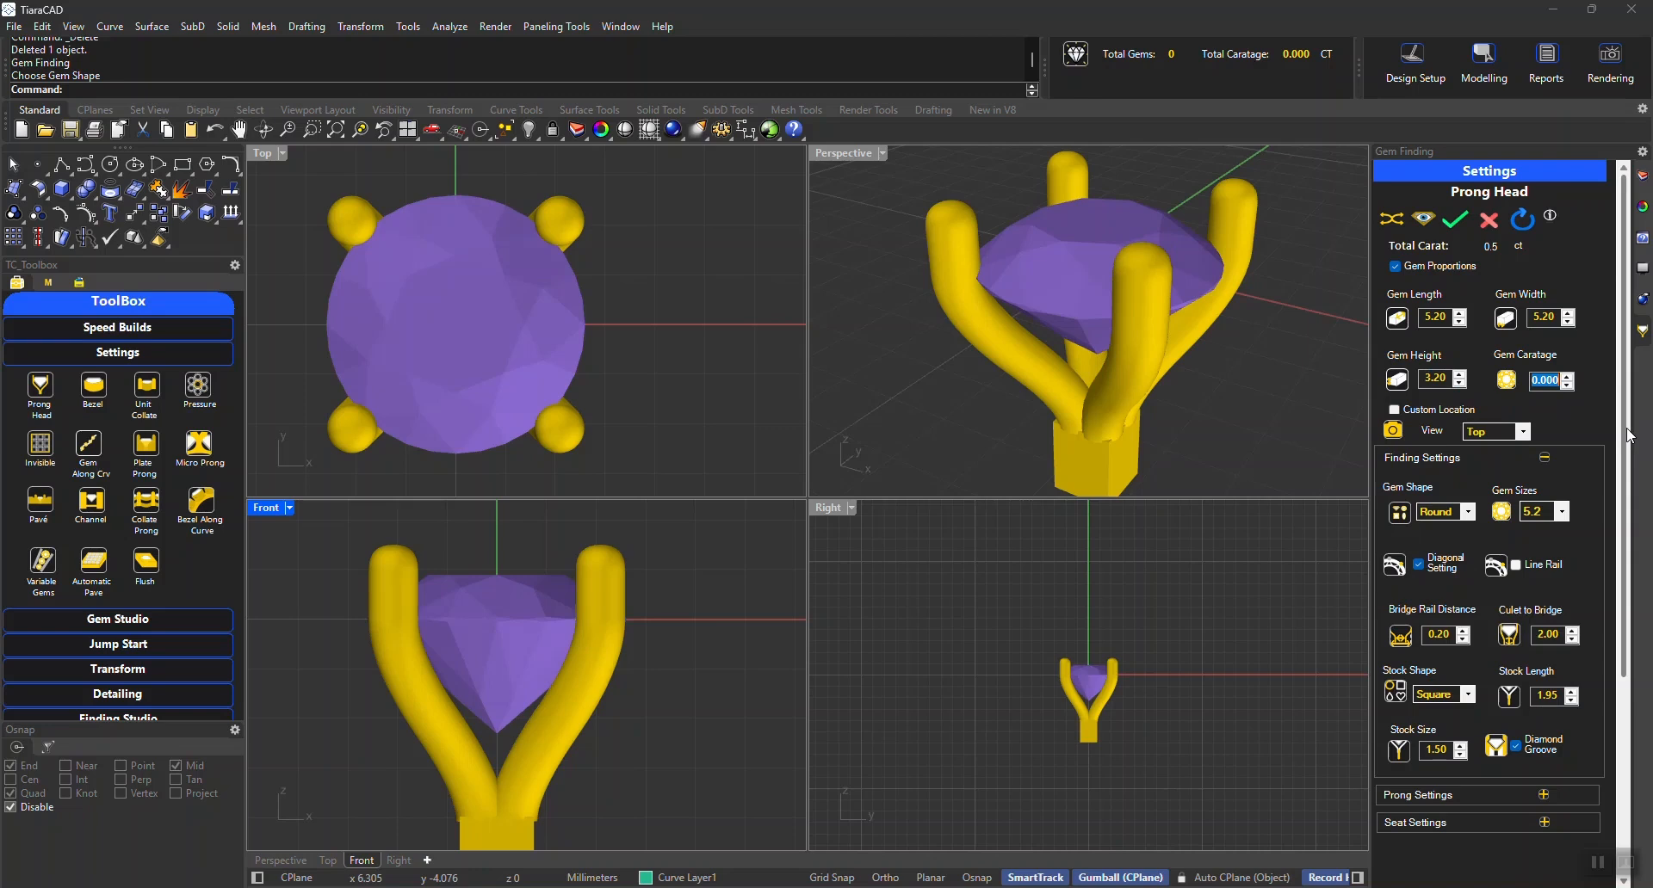
{"action": "type", "text": ".505"}
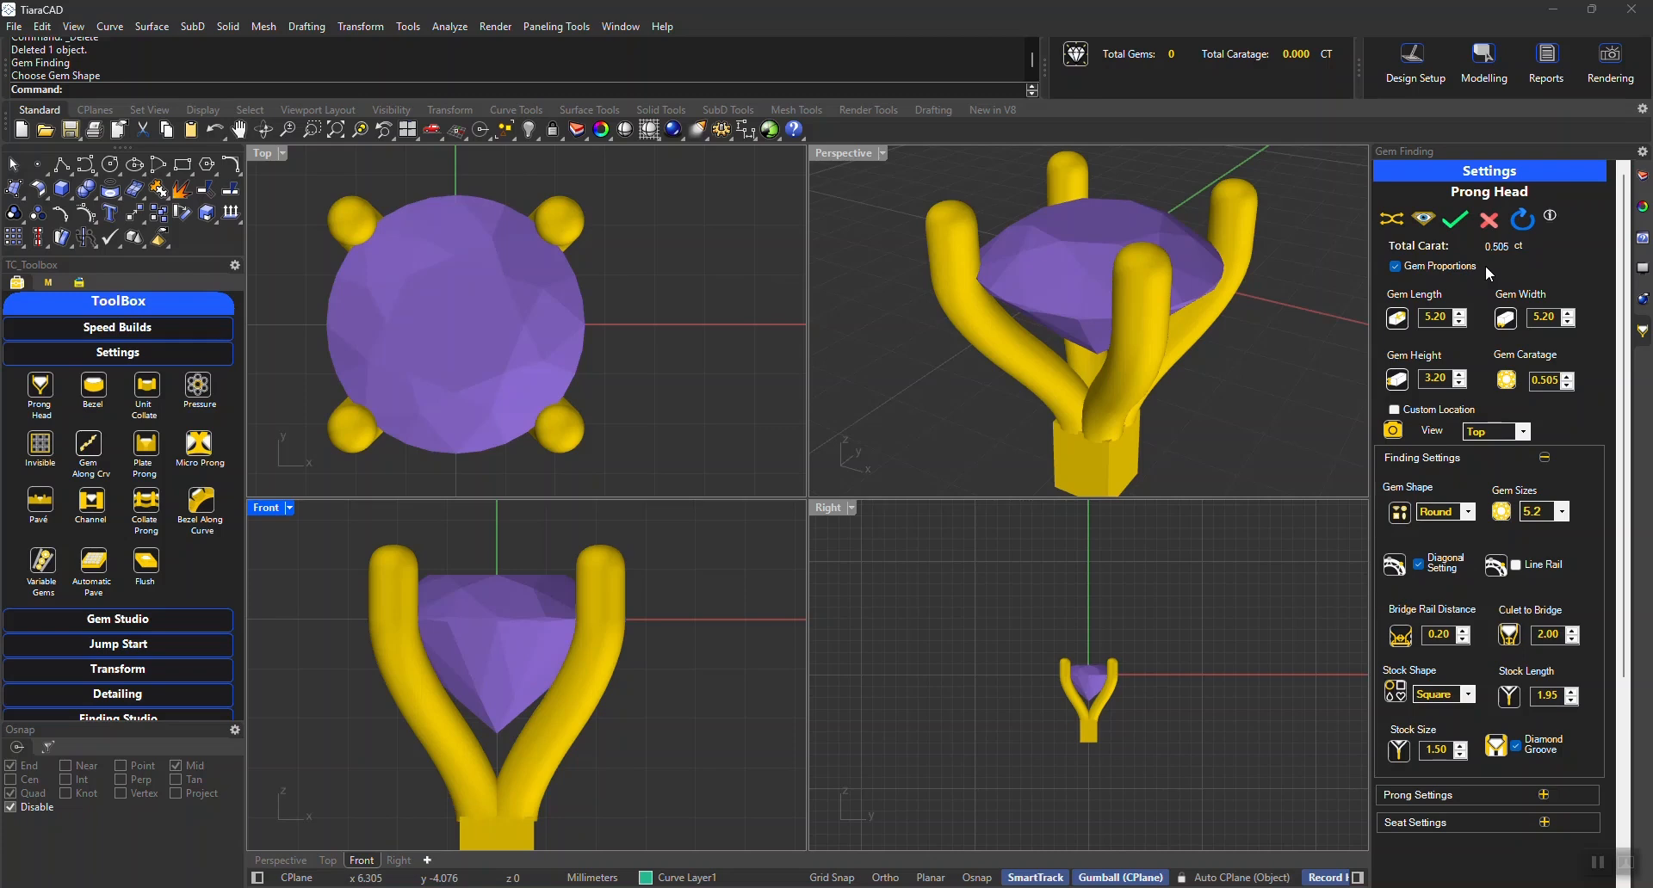
Set the stock size to 1.20 and bake the prong head setting
{"action": "left_click", "coordinate": [1437, 748]}
{"action": "type", "text": "1.2"}
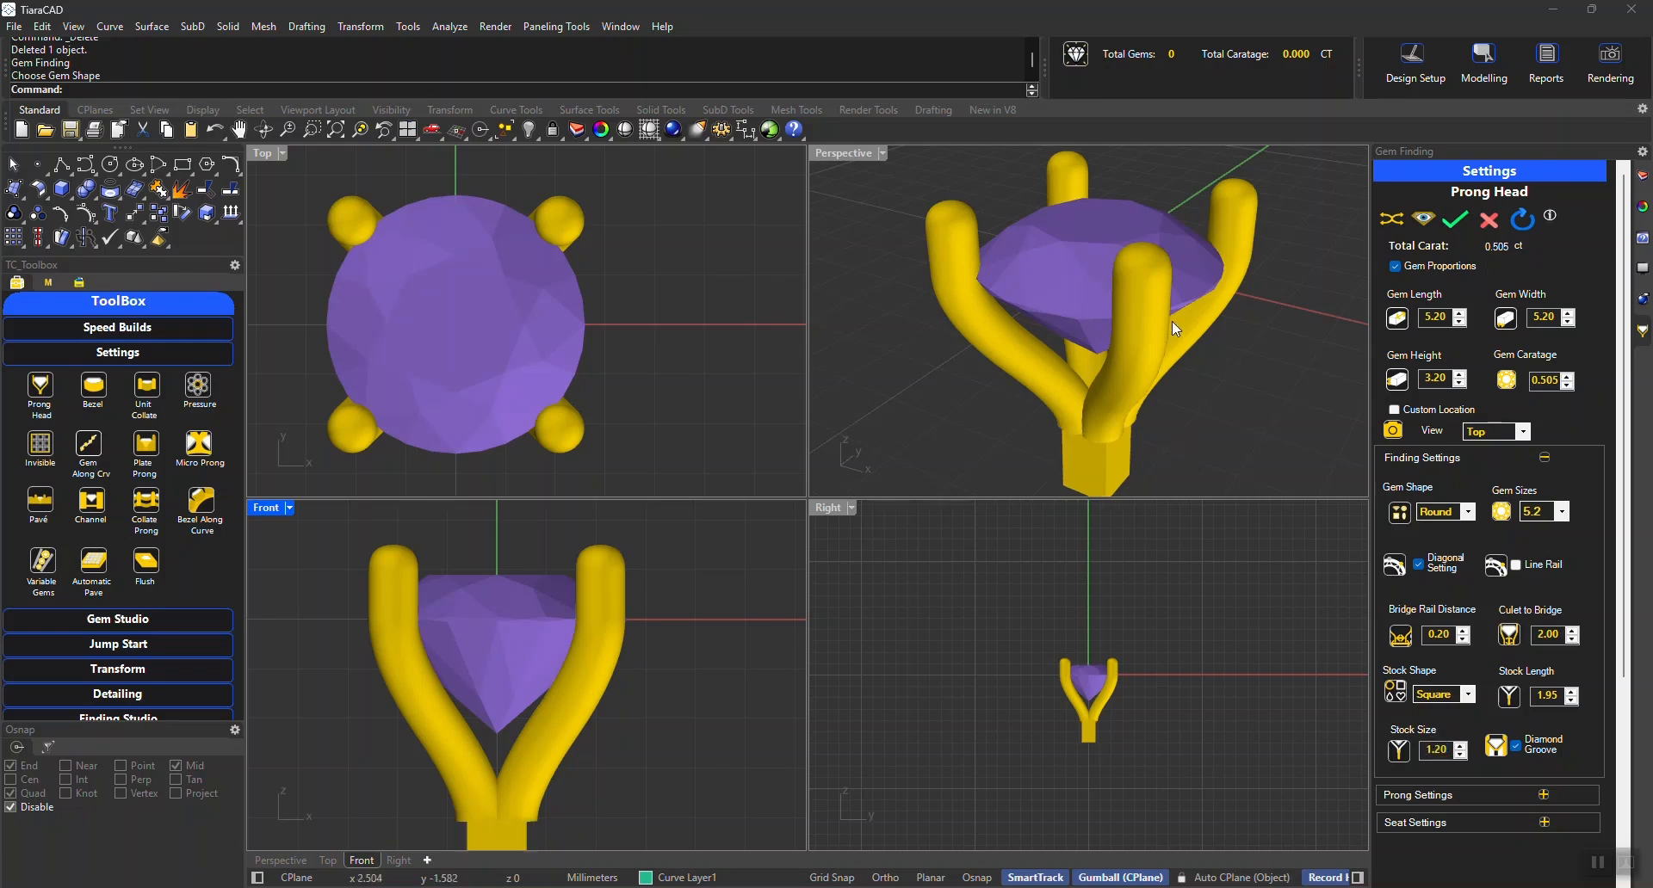
{"action": "left_click", "coordinate": [1457, 220]}
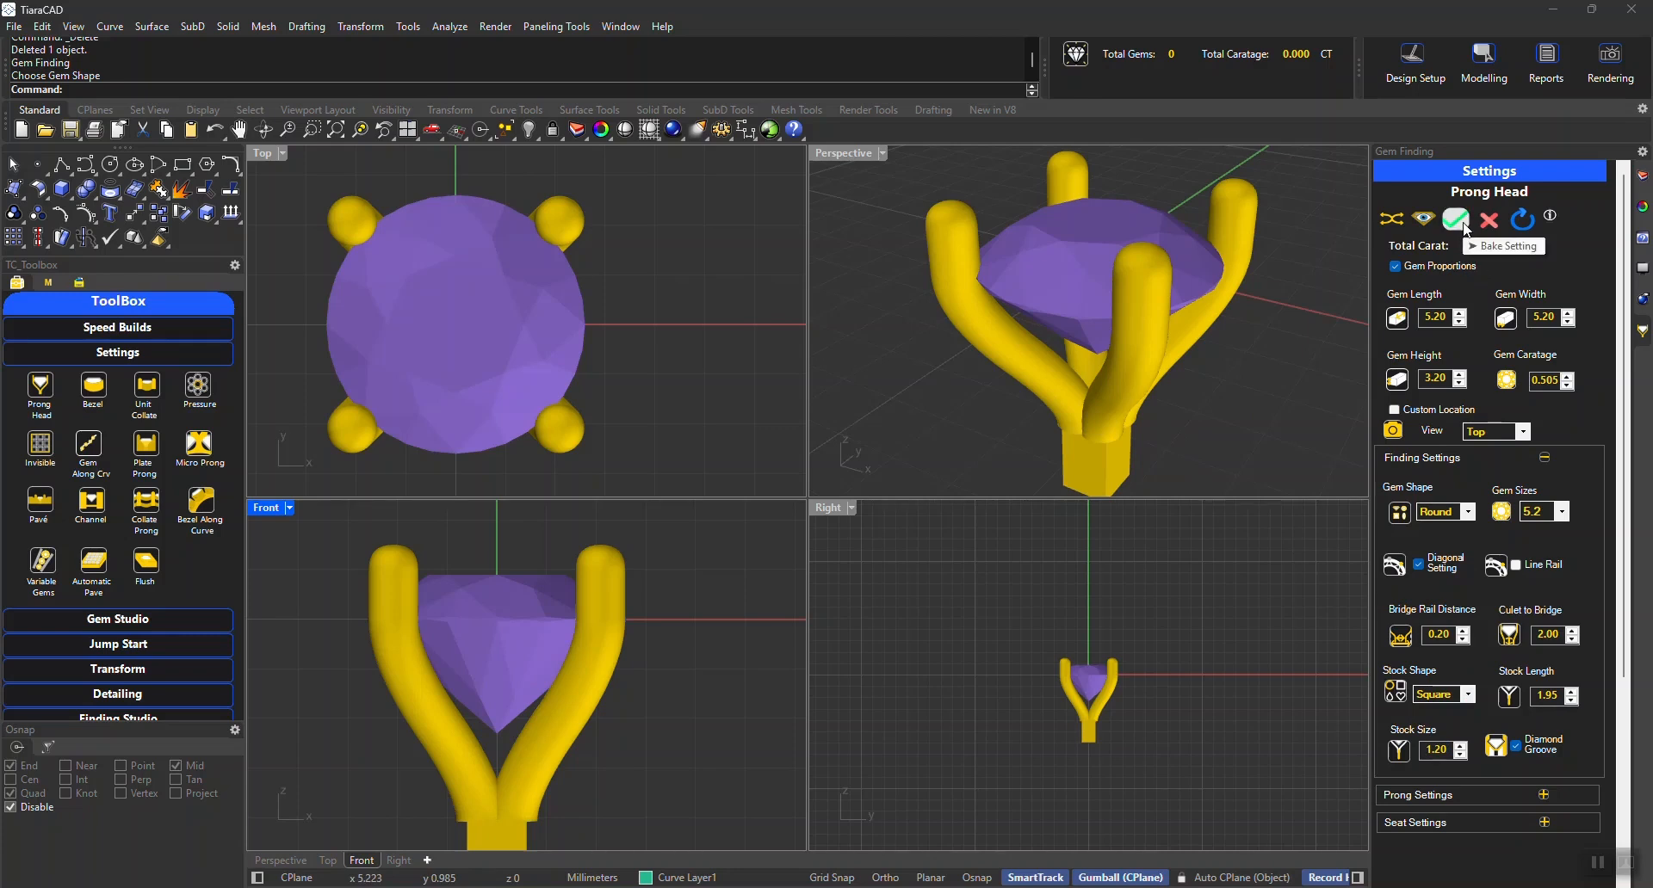
Examine the baked metal head and its prong grooves by temporarily hiding the gem, and undo the hide
{"action": "left_click", "coordinate": [1190, 385]}
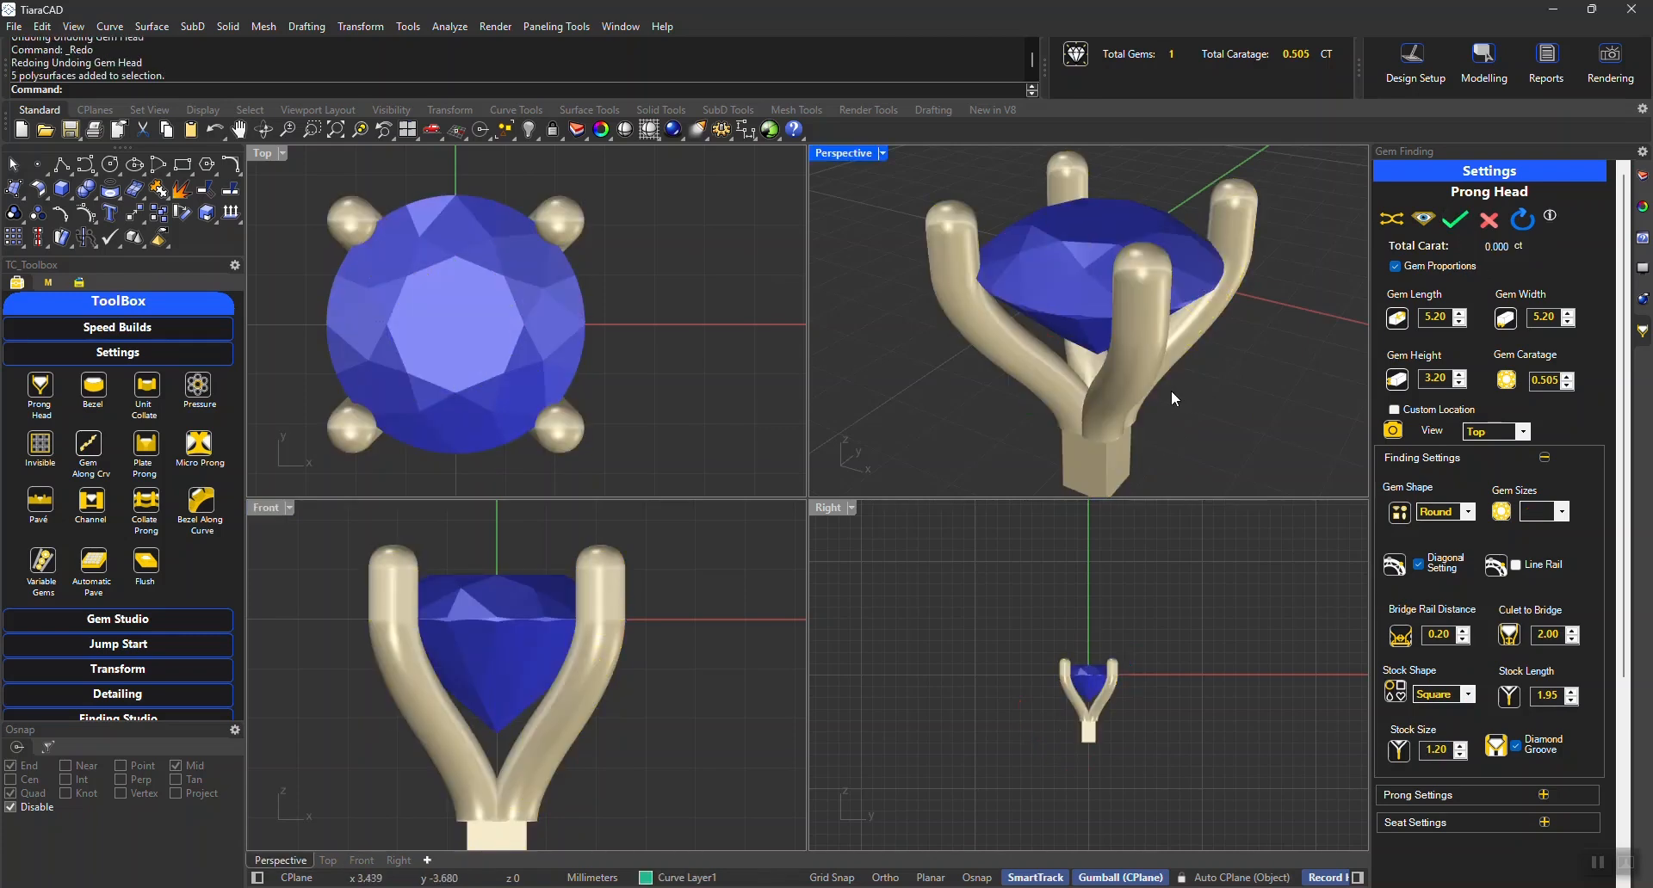
{"action": "left_click", "coordinate": [1171, 390]}
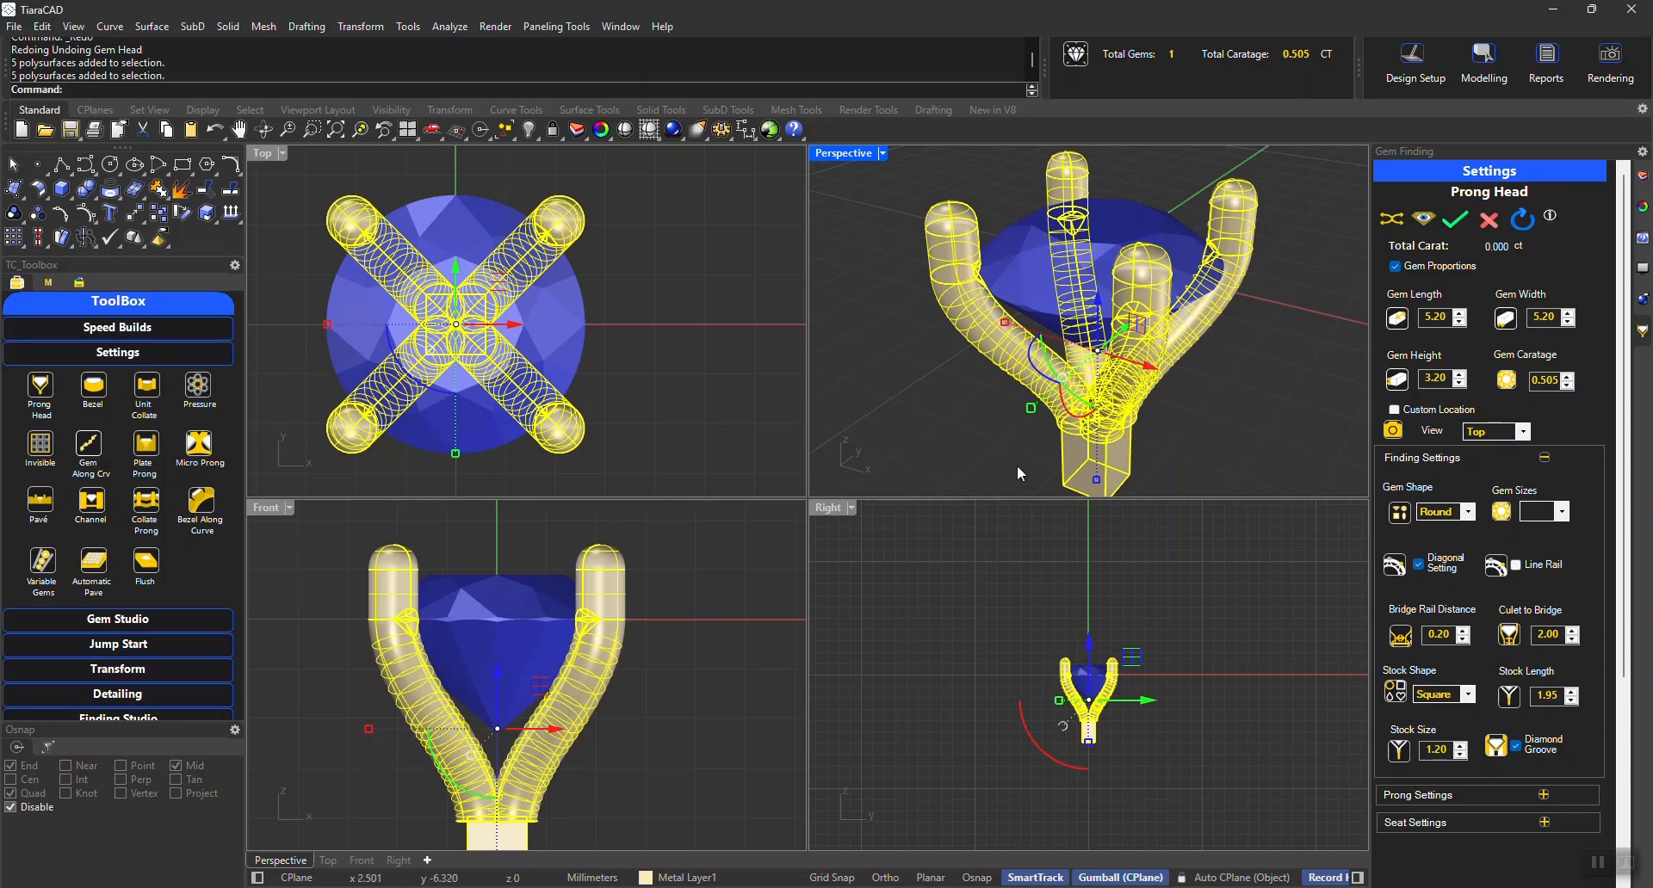
{"action": "key", "text": "Escape"}
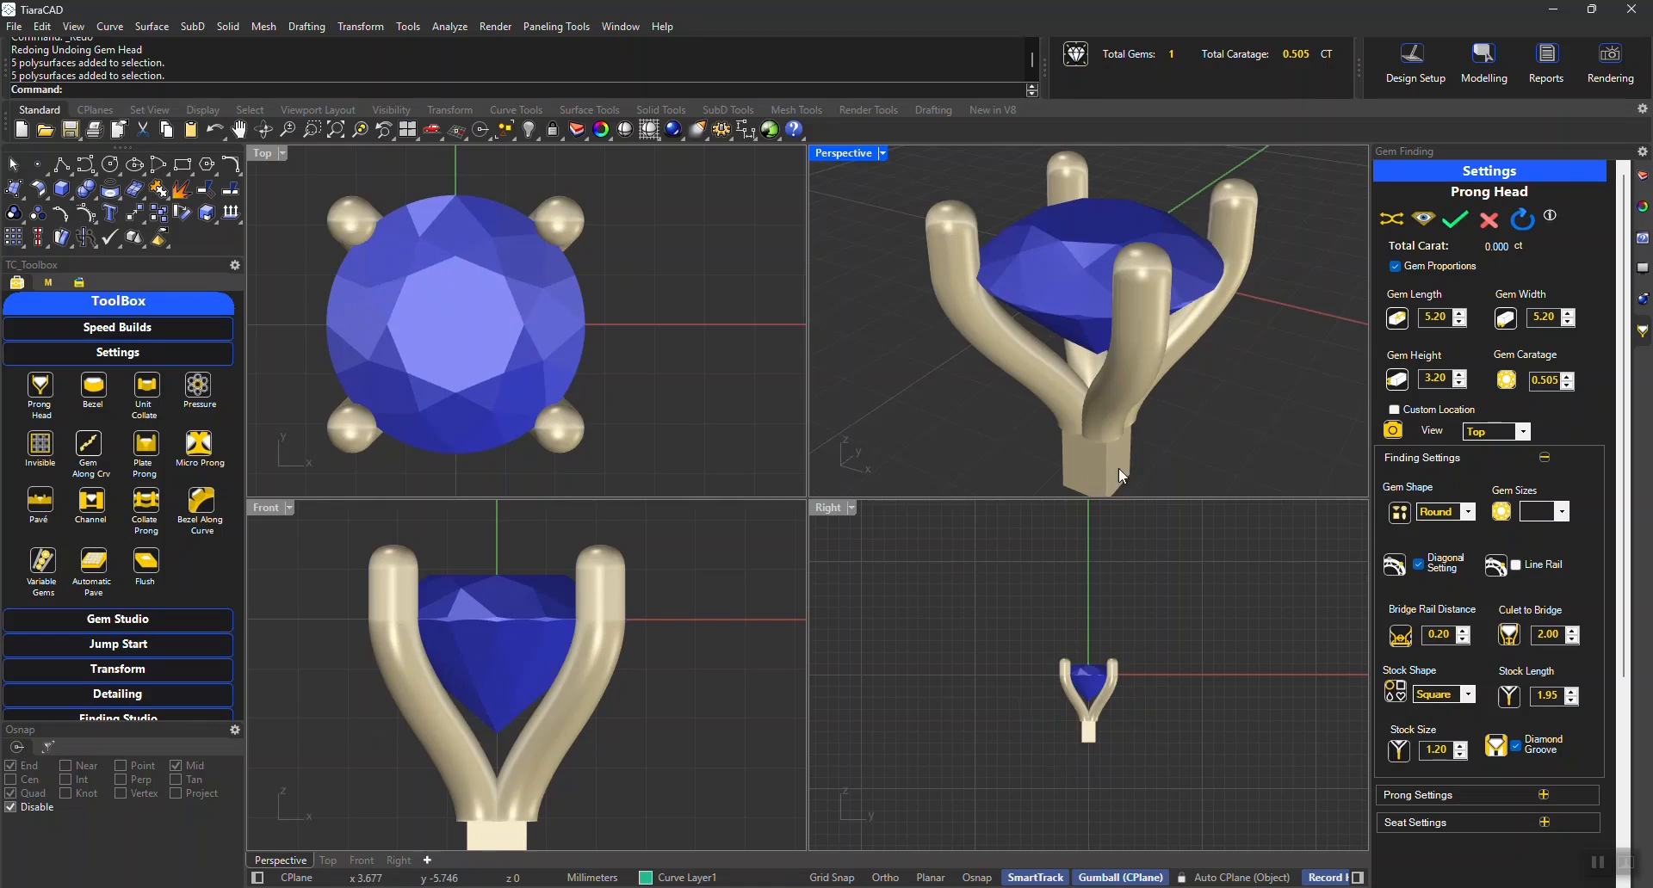
{"action": "left_click", "coordinate": [1085, 278]}
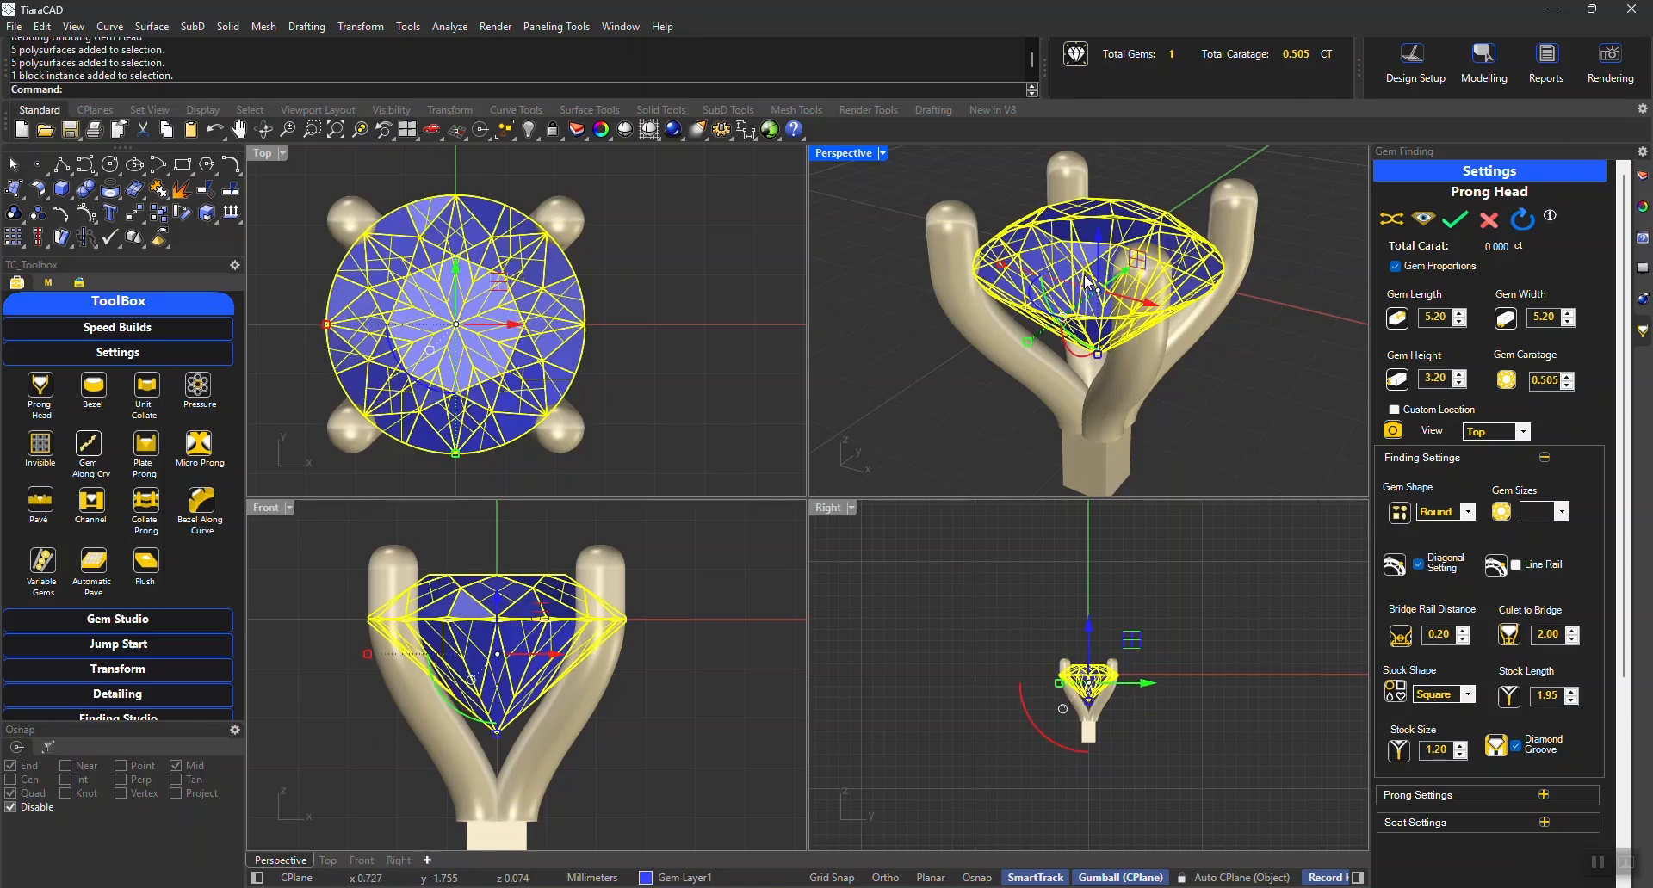
{"action": "key", "text": "ctrl+h"}
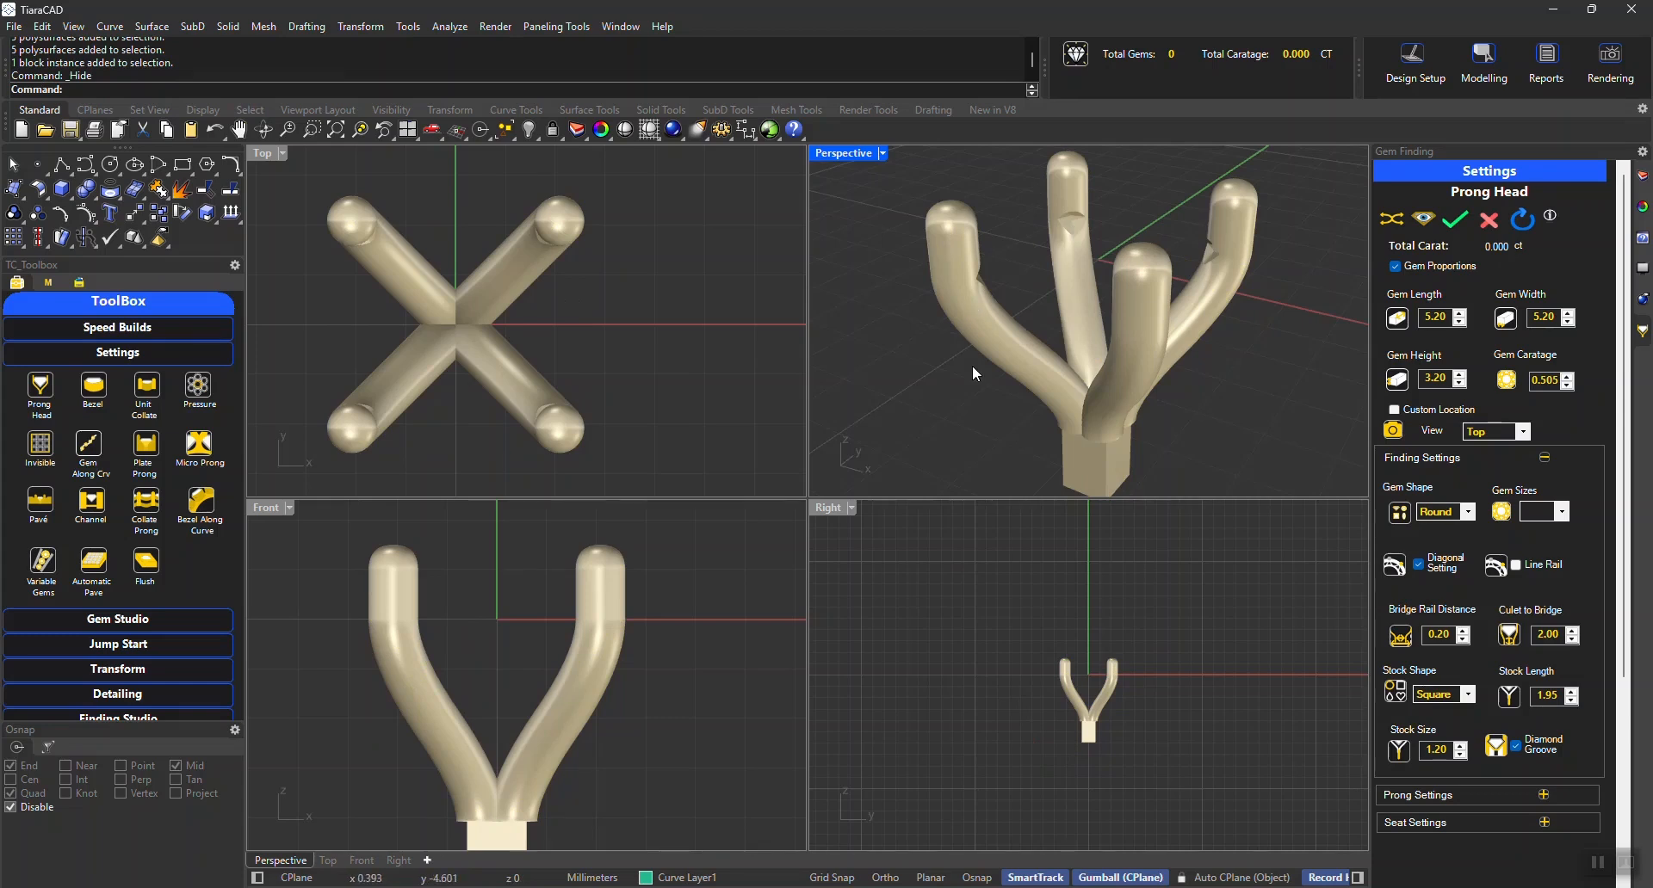
{"action": "key", "text": "ctrl+z"}
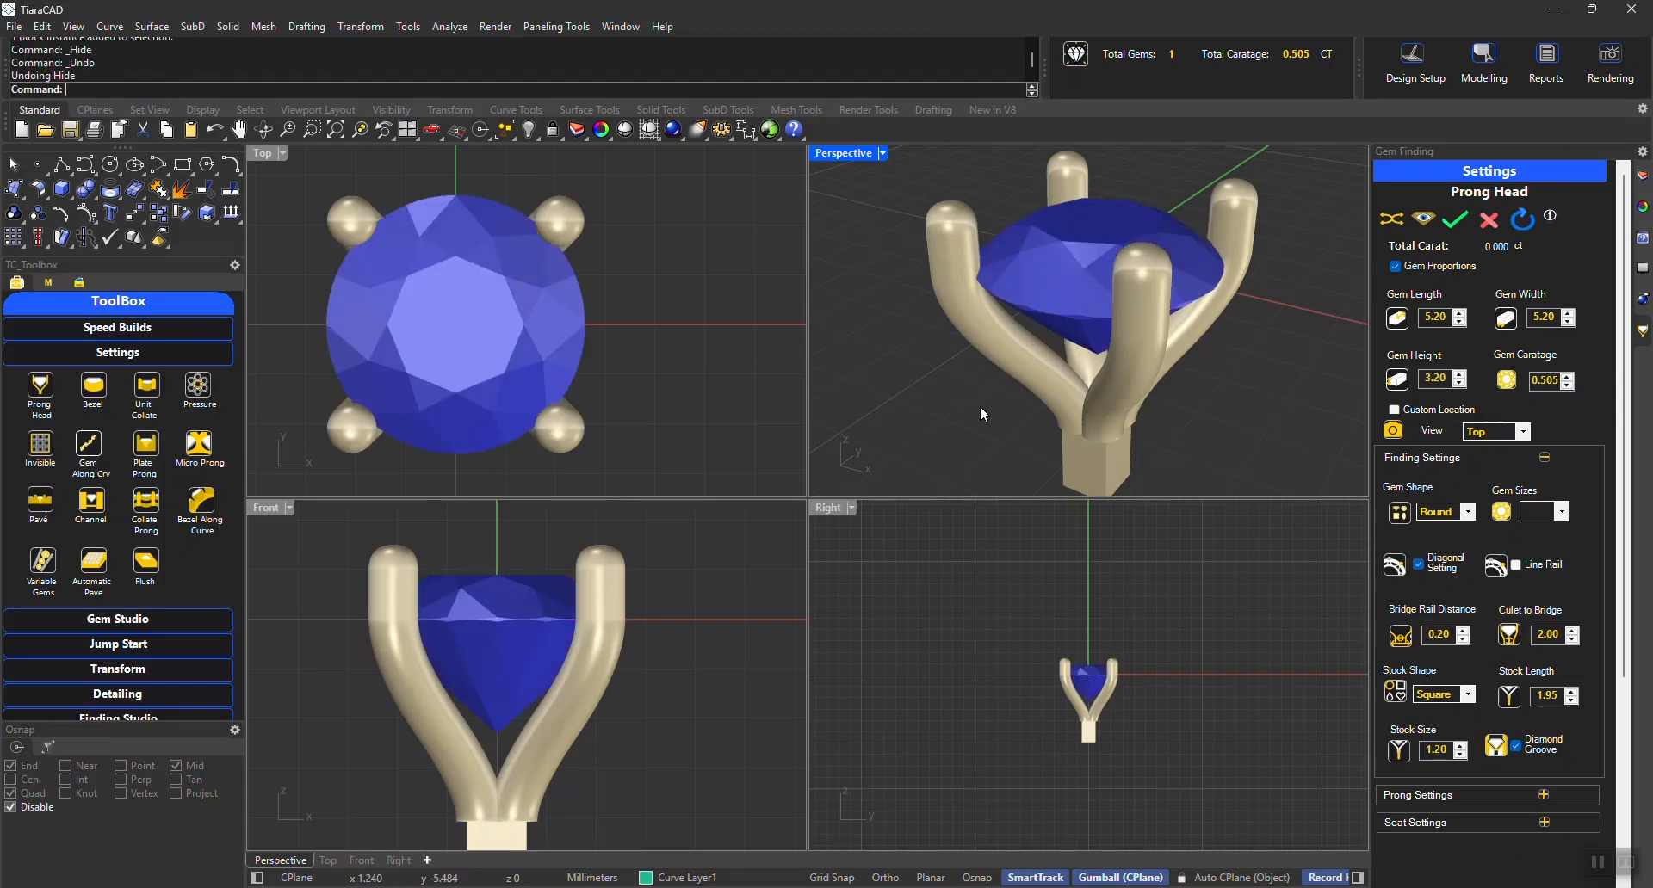
Close the prong head settings and move the whole baked head with its gem by -20 along the X axis
{"action": "left_click", "coordinate": [1455, 219]}
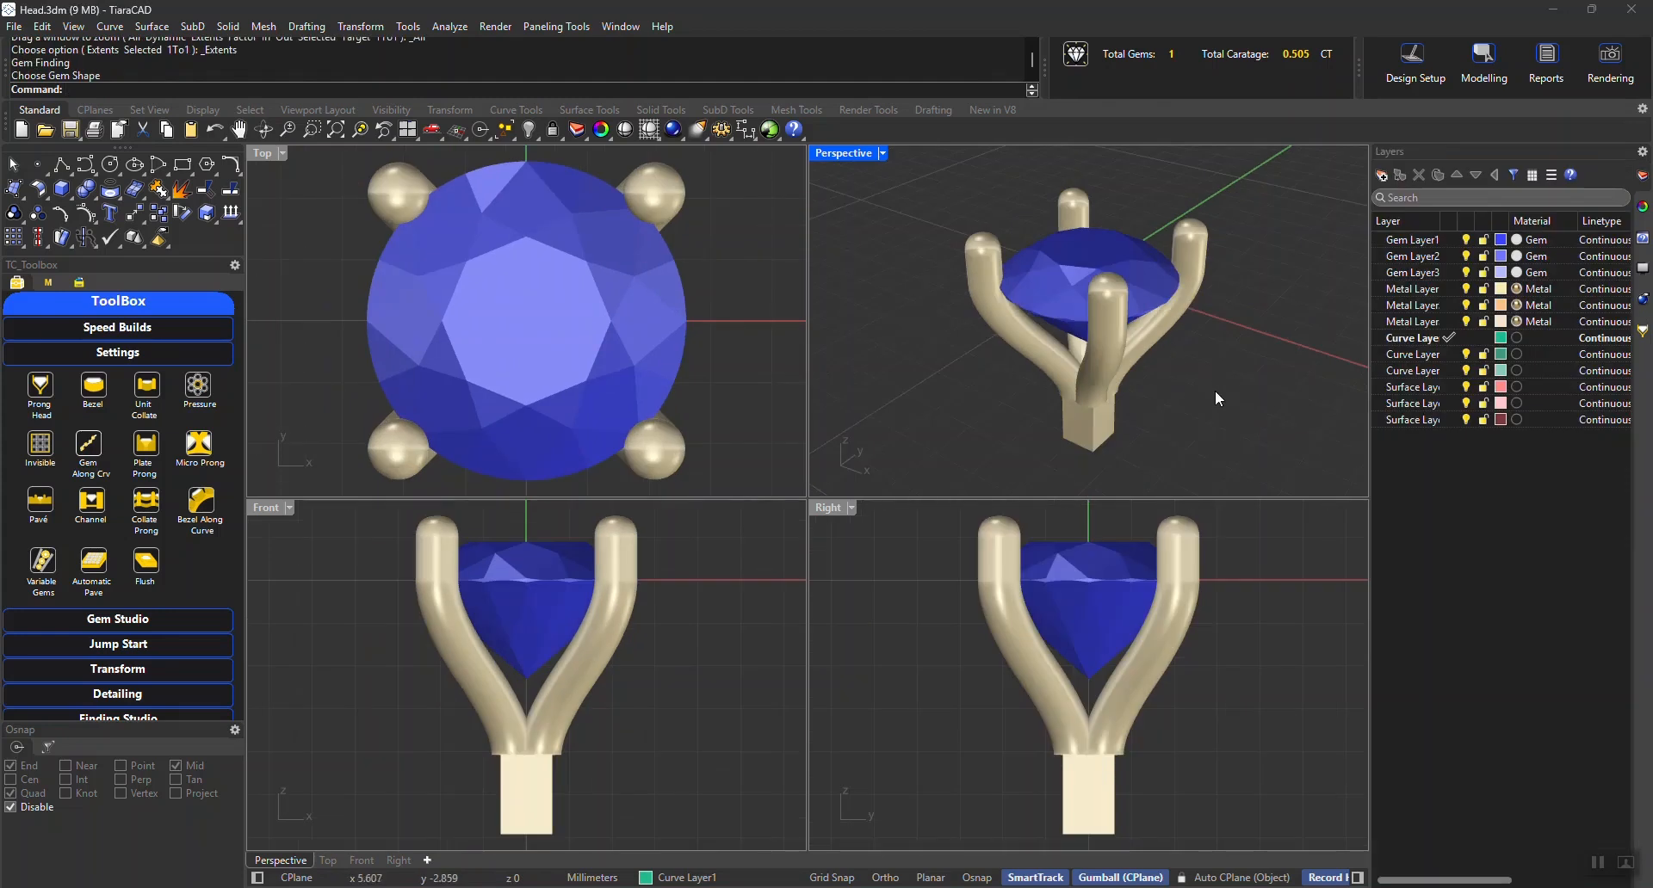
{"action": "scroll", "coordinate": [1196, 392], "scroll_direction": "down", "scroll_amount": 3}
{"action": "left_click_drag", "start_coordinate": [1214, 415], "coordinate": [1064, 305]}
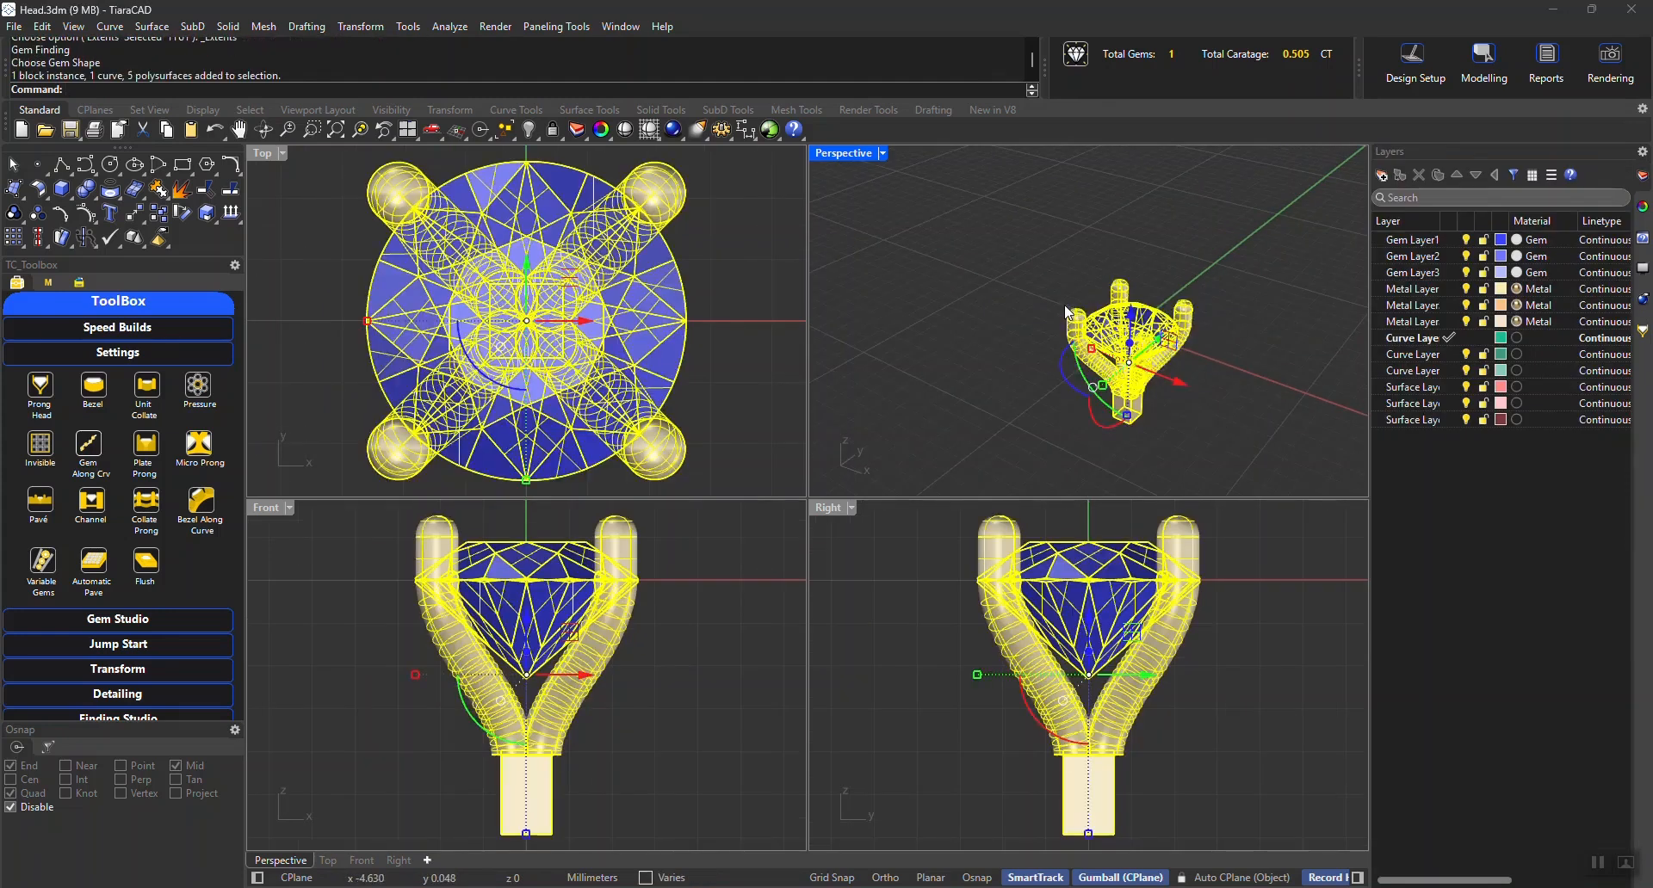
{"action": "left_click", "coordinate": [1186, 386]}
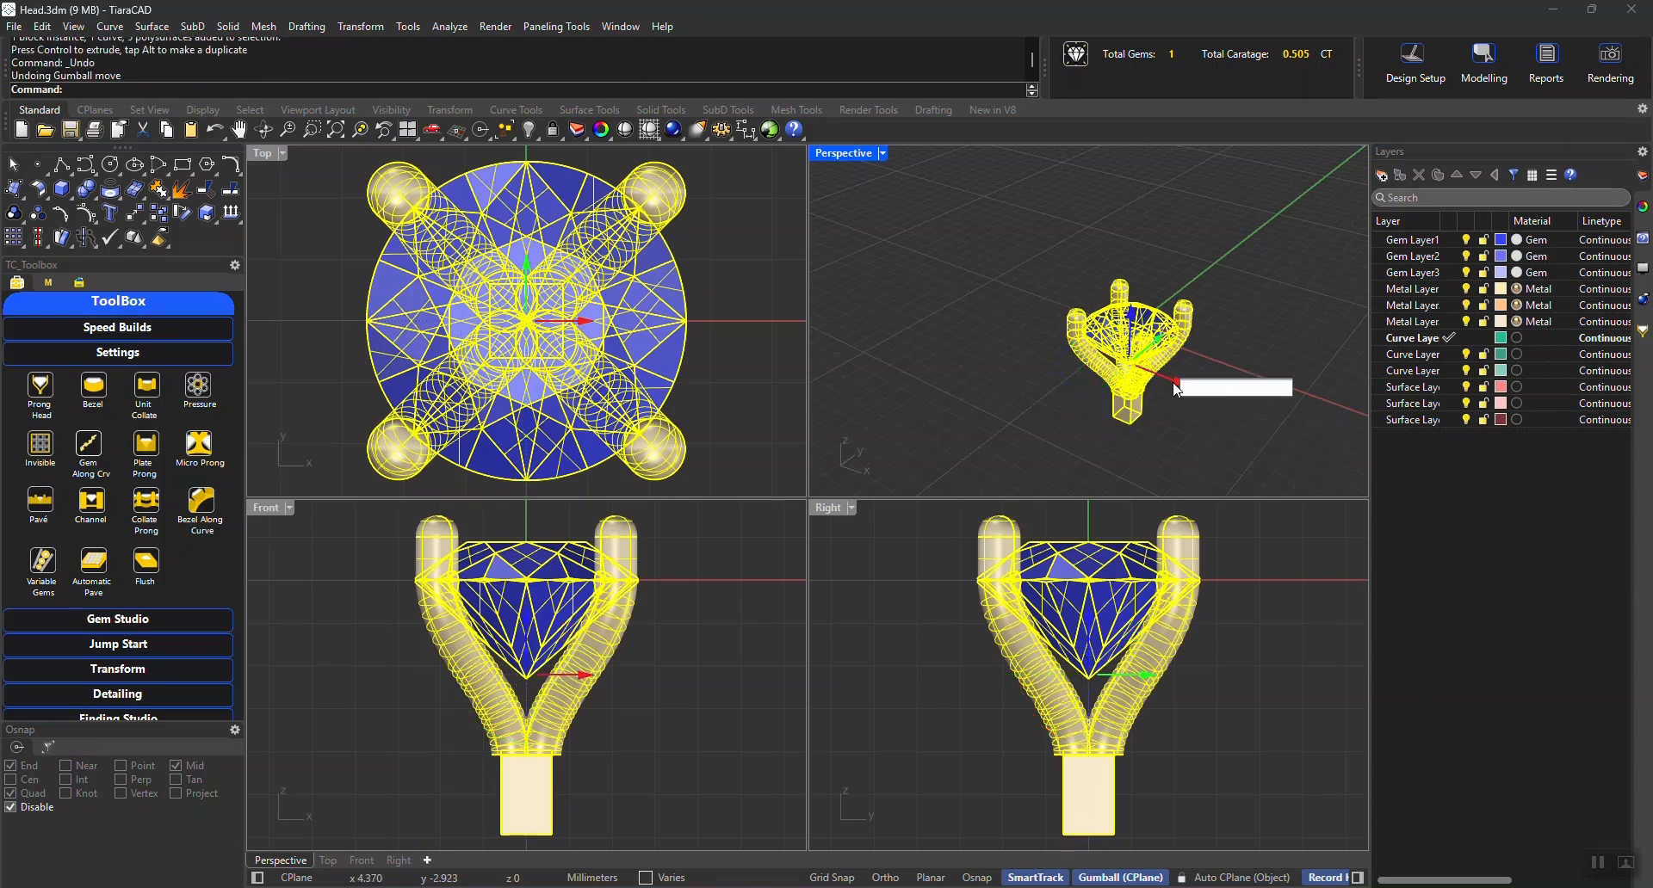
{"action": "type", "text": "-20"}
{"action": "key", "text": "Return"}
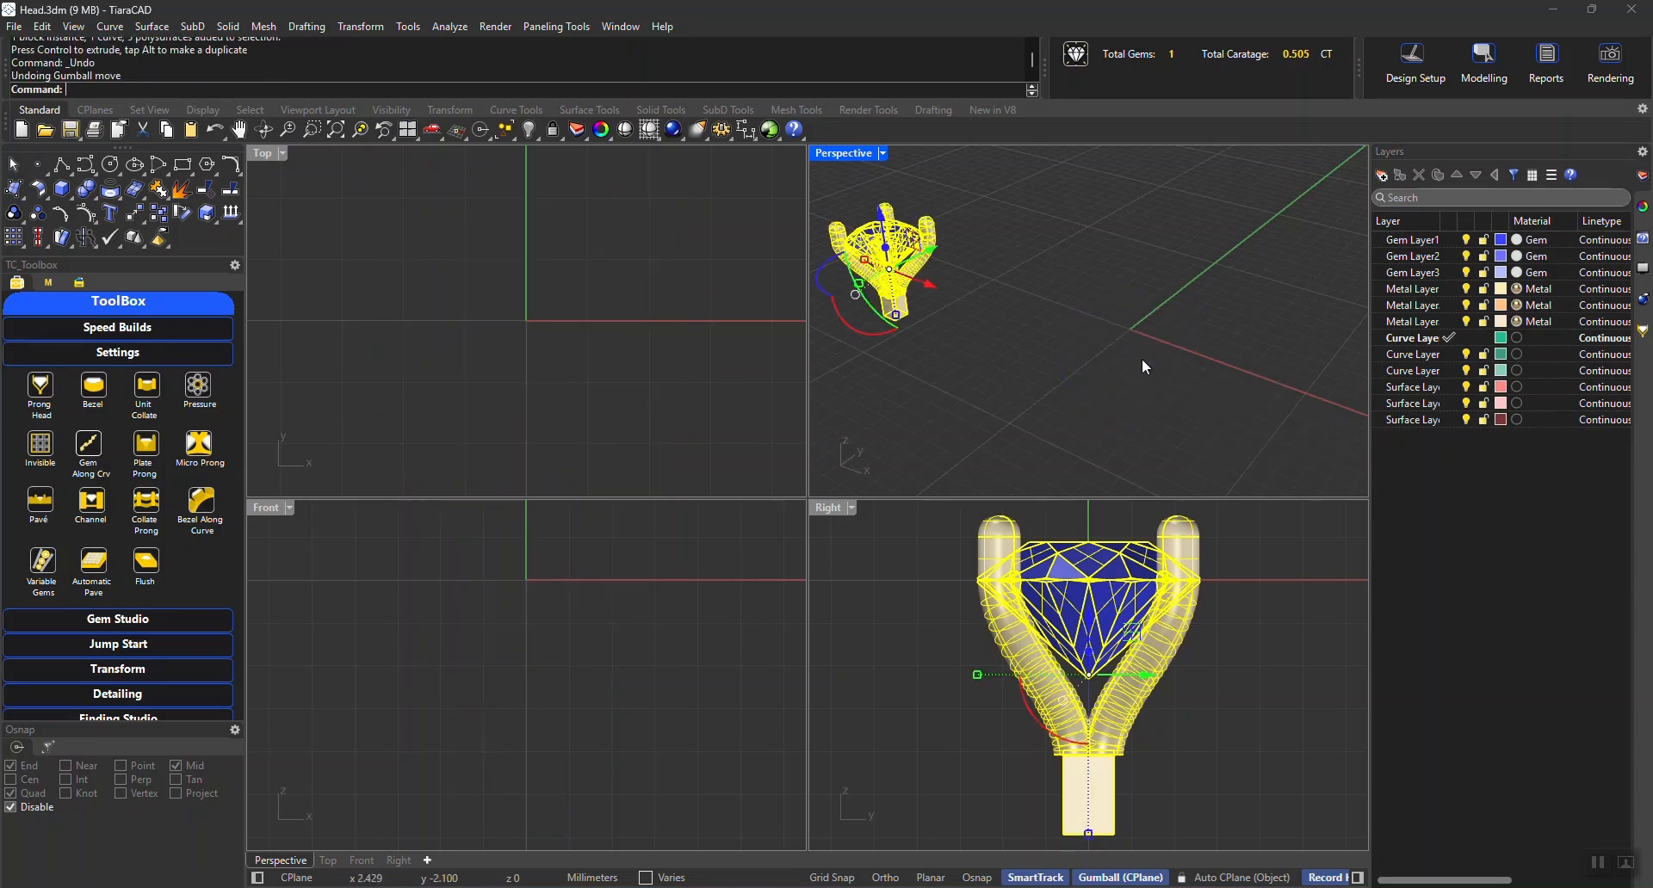
{"action": "left_click", "coordinate": [1136, 358]}
Start a new prong head with the Cushion gem shape
{"action": "left_click", "coordinate": [57, 380]}
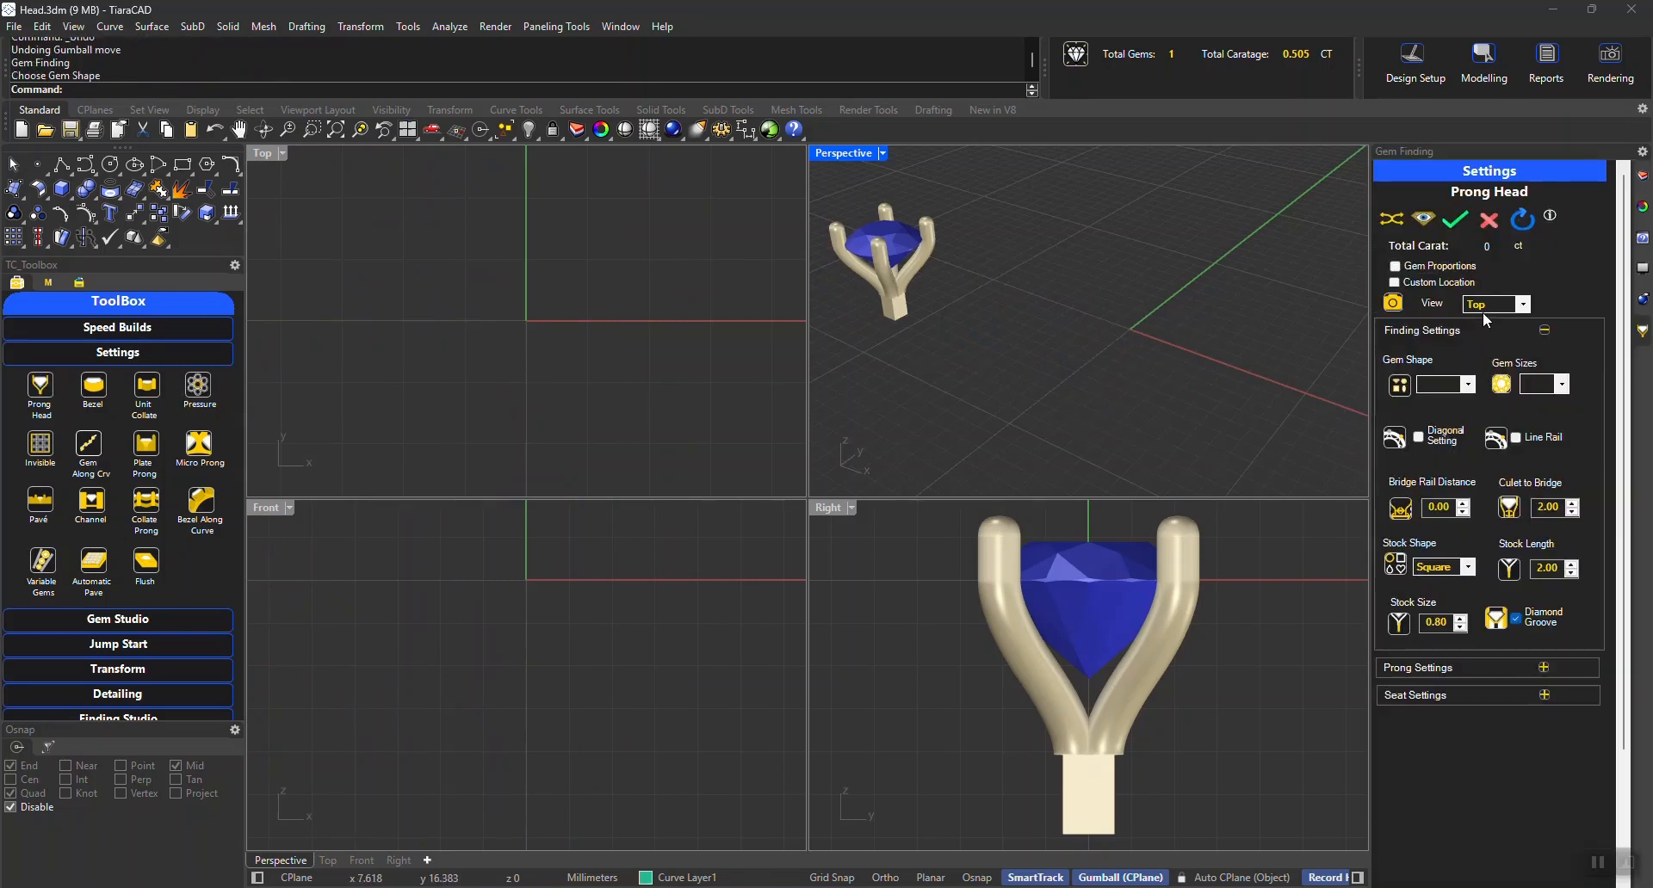
{"action": "left_click", "coordinate": [1467, 385]}
{"action": "left_click", "coordinate": [1457, 414]}
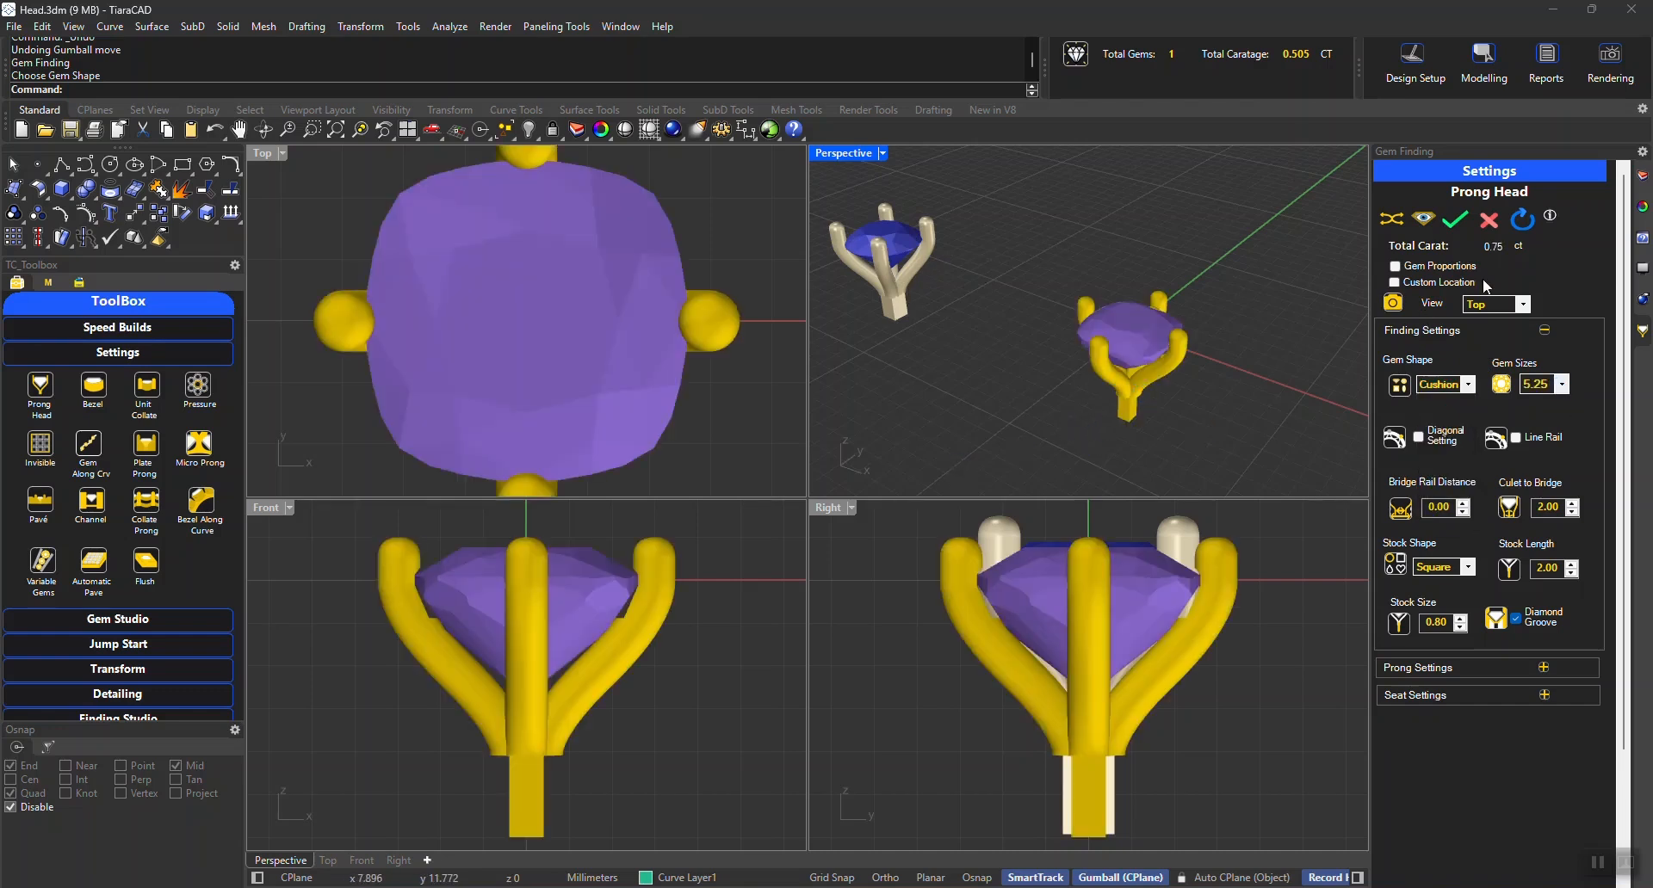
Match the new cushion head's settings to those of the existing round head and bake it
{"action": "left_click", "coordinate": [1389, 222]}
{"action": "left_click", "coordinate": [881, 310]}
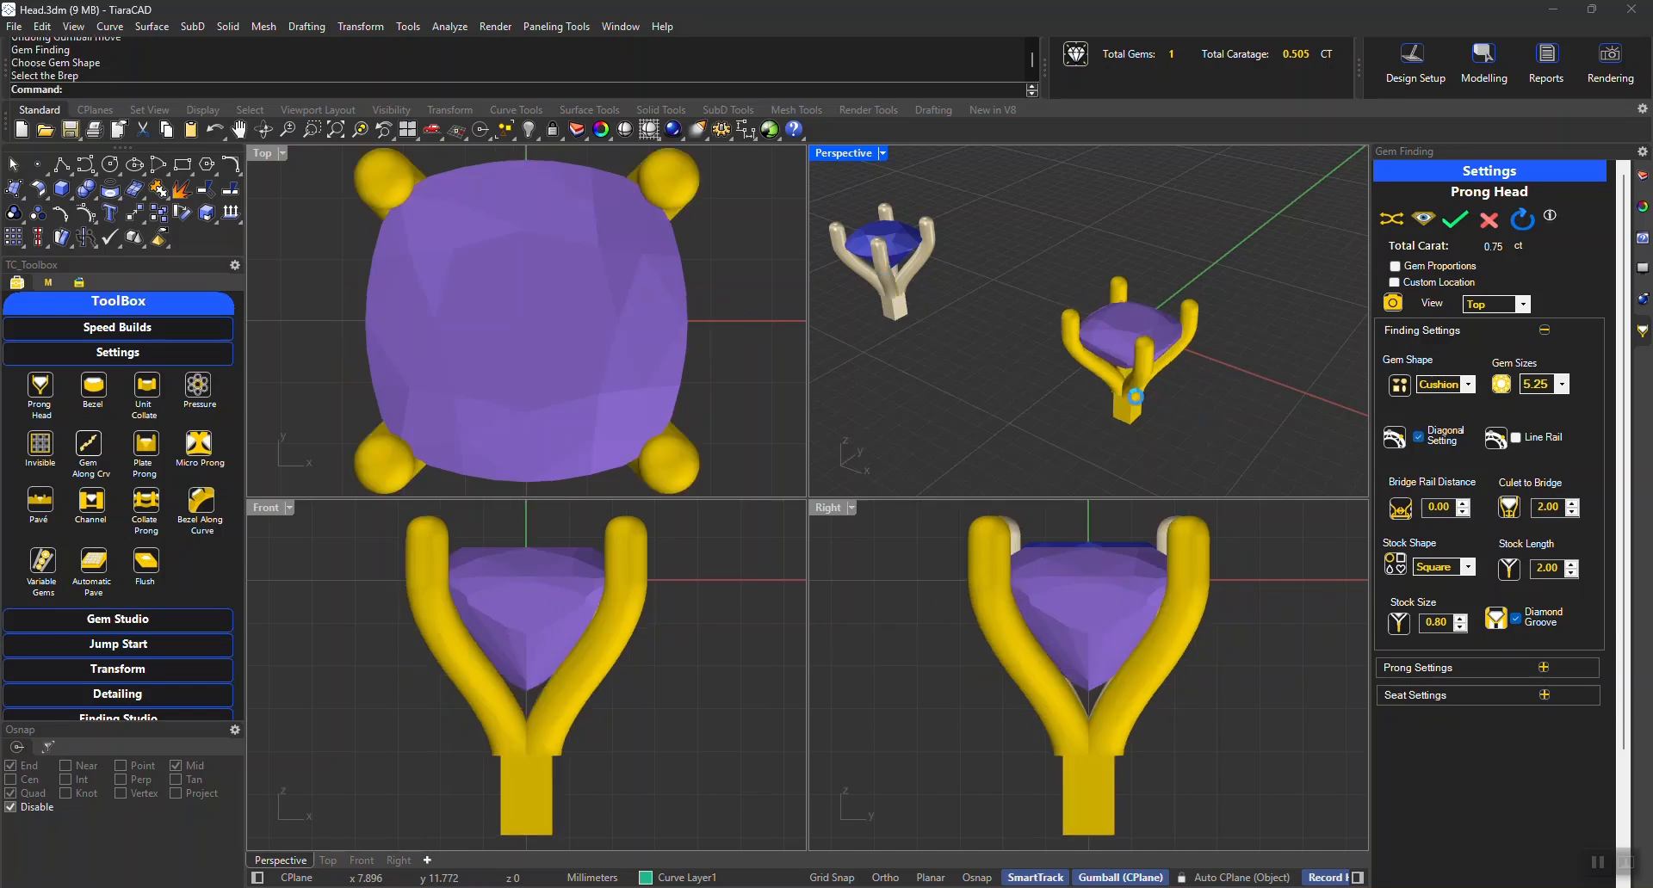
{"action": "left_click", "coordinate": [884, 232]}
{"action": "left_click", "coordinate": [1455, 222]}
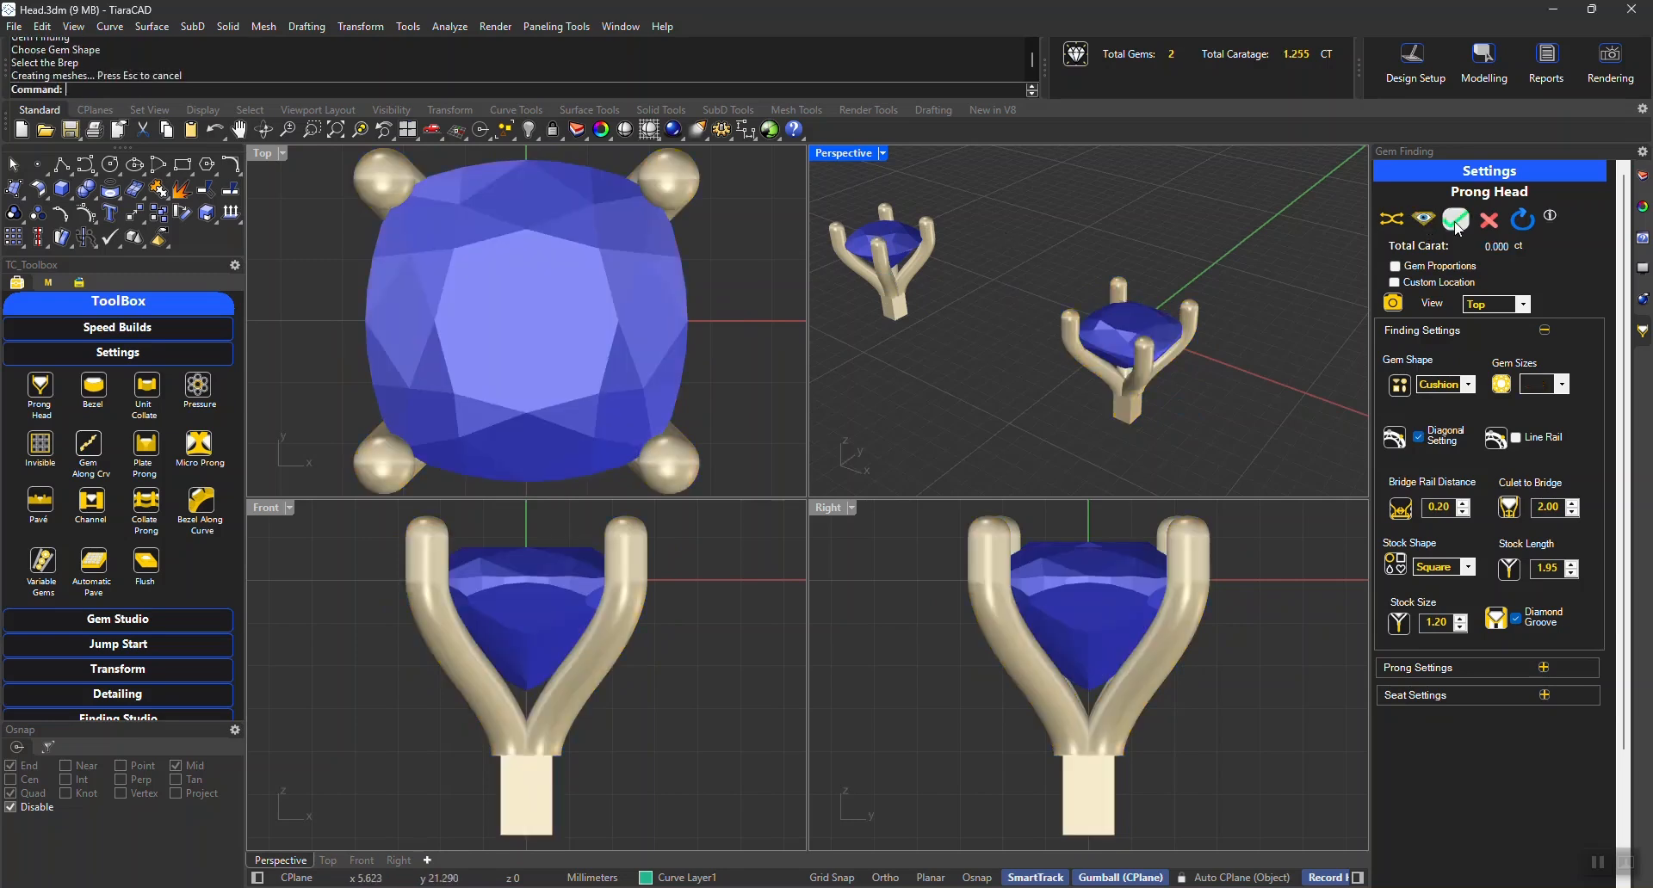